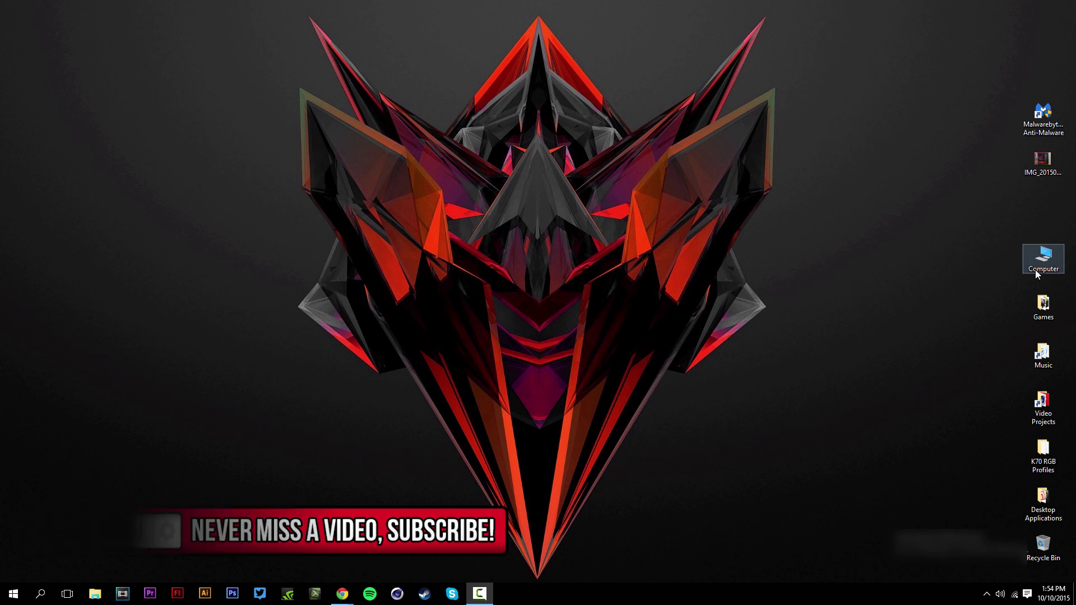
# Open Computer and bring up the Programs and Features list
pyautogui.doubleClick(1043, 256)
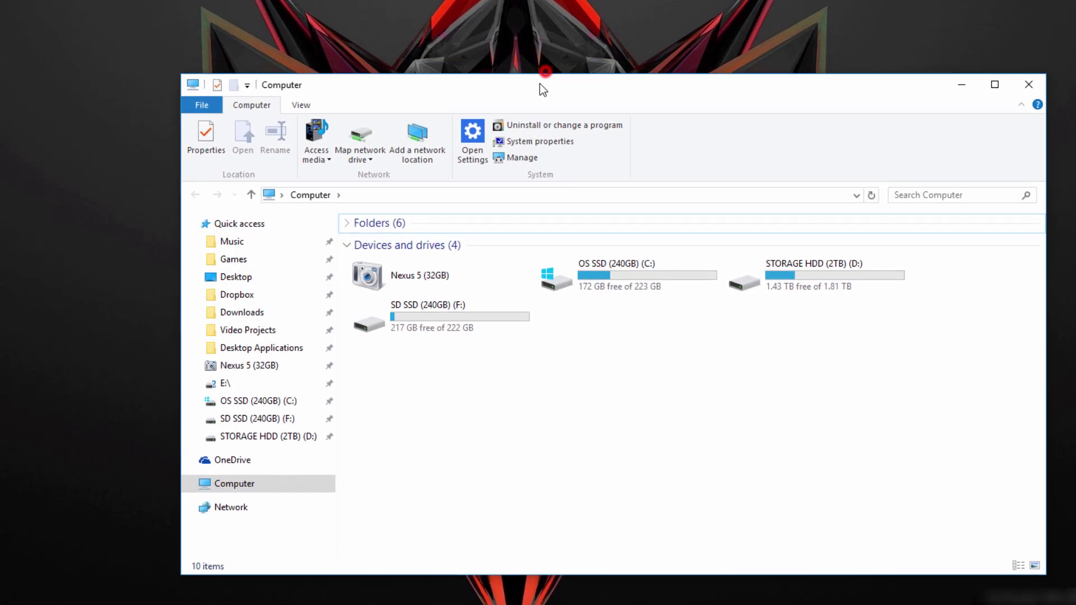
pyautogui.moveTo(540, 83); pyautogui.dragTo(529, 90)
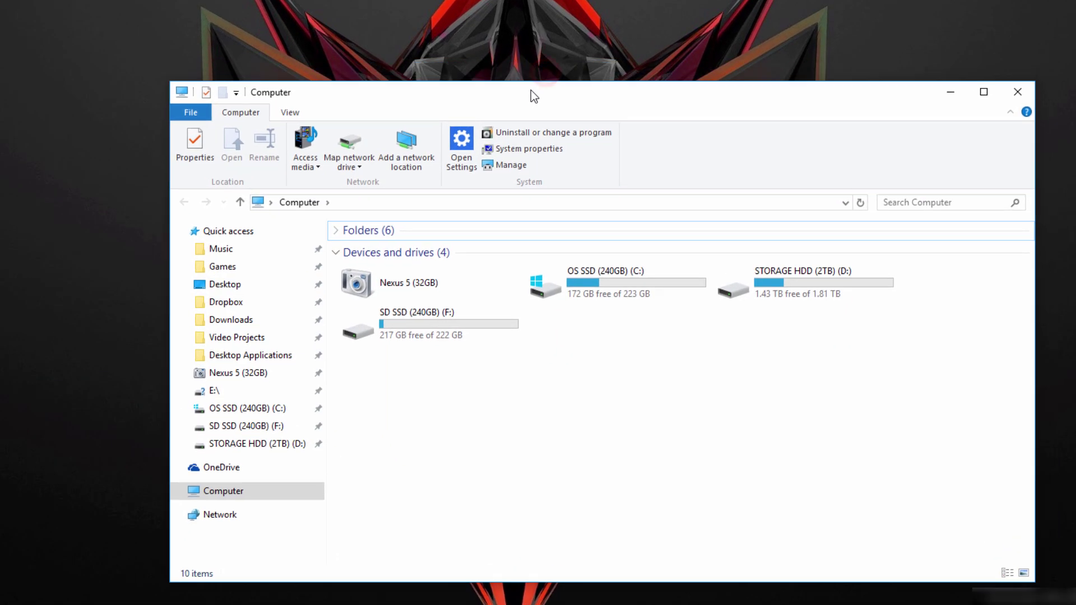
pyautogui.click(530, 136)
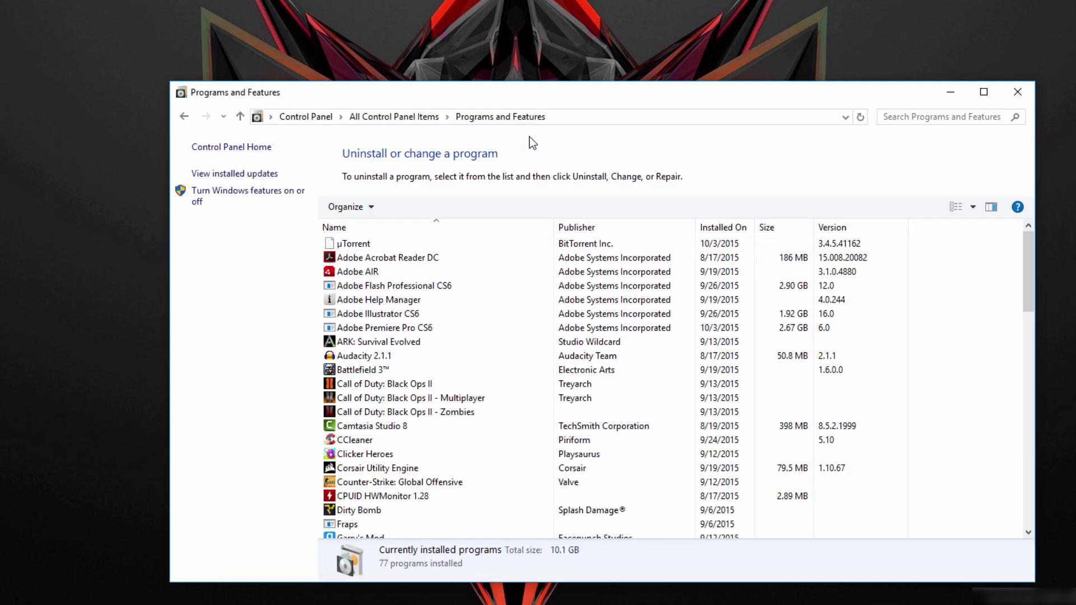
pyautogui.scroll(-3, 441, 376)
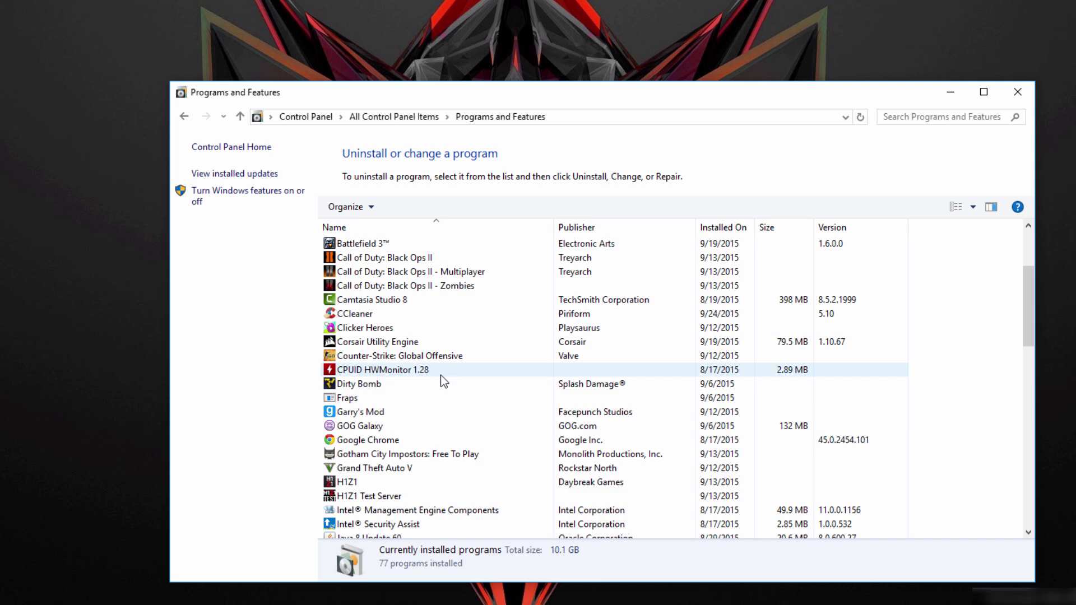
pyautogui.scroll(-4, 440, 375)
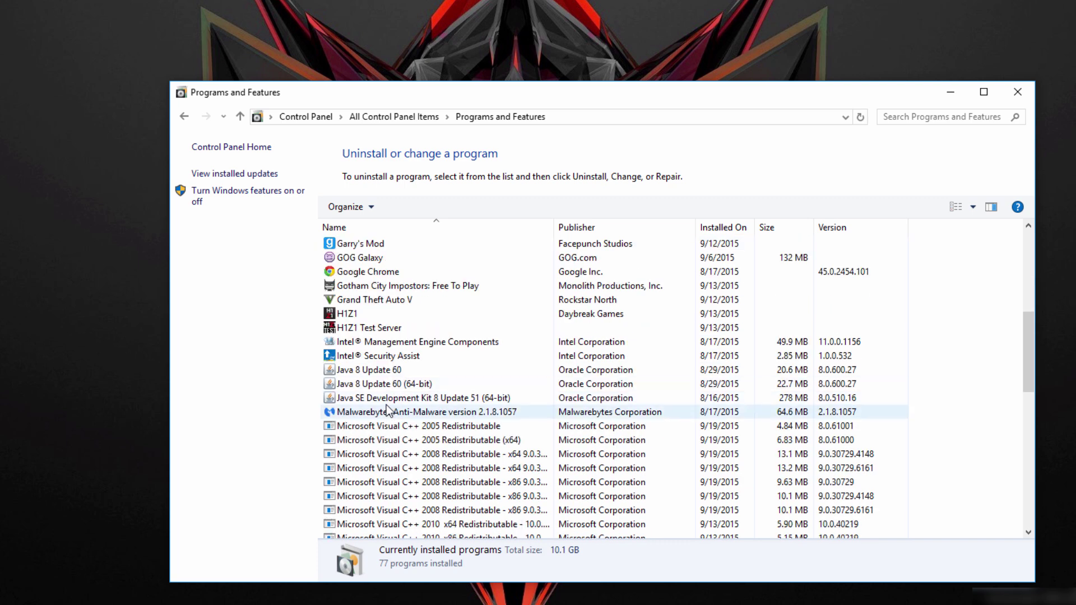
pyautogui.scroll(2, 387, 412)
pyautogui.scroll(-1, 387, 420)
# Compare the Java 8 Update 60, 64-bit and Java SE Development Kit entries
pyautogui.click(379, 425)
pyautogui.click(383, 439)
pyautogui.click(372, 412)
pyautogui.click(384, 426)
pyautogui.click(384, 439)
pyautogui.scroll(-1, 383, 434)
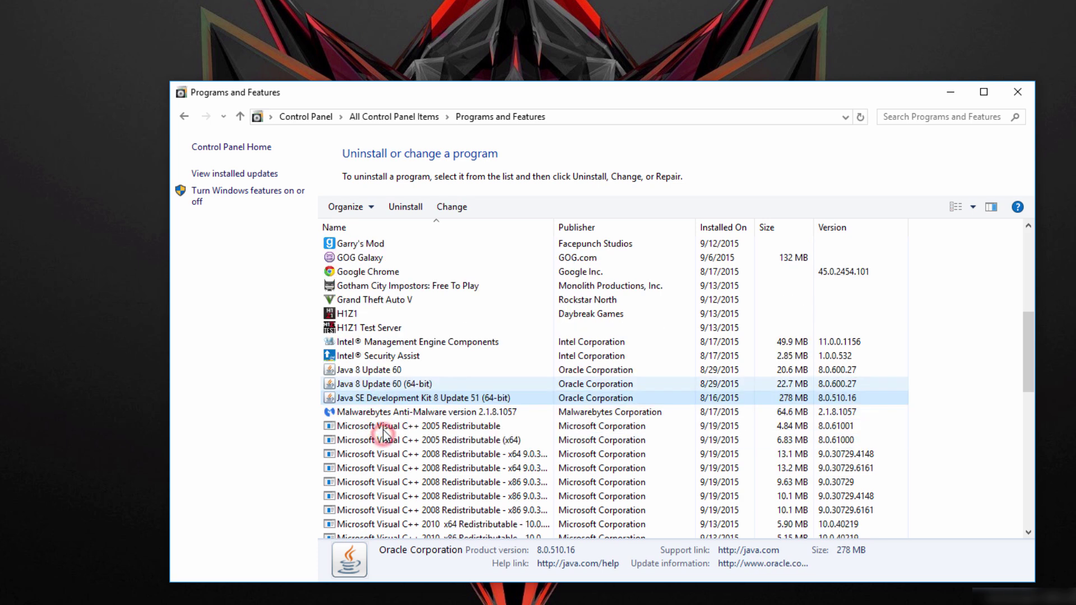
pyautogui.click(355, 372)
pyautogui.rightClick(354, 372)
pyautogui.click(344, 384)
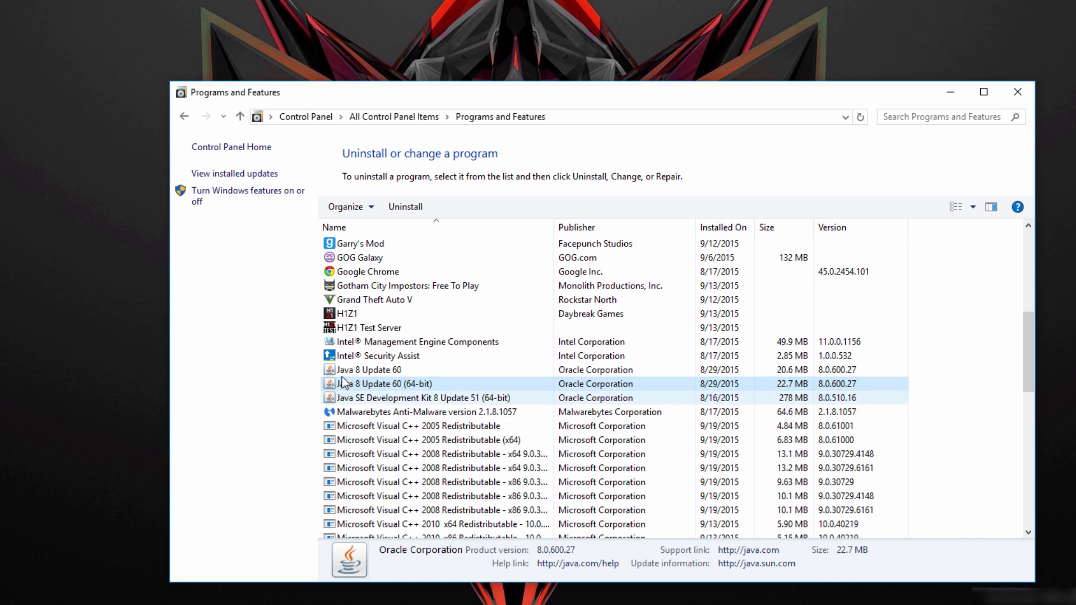
pyautogui.moveTo(462, 93); pyautogui.dragTo(349, 110)
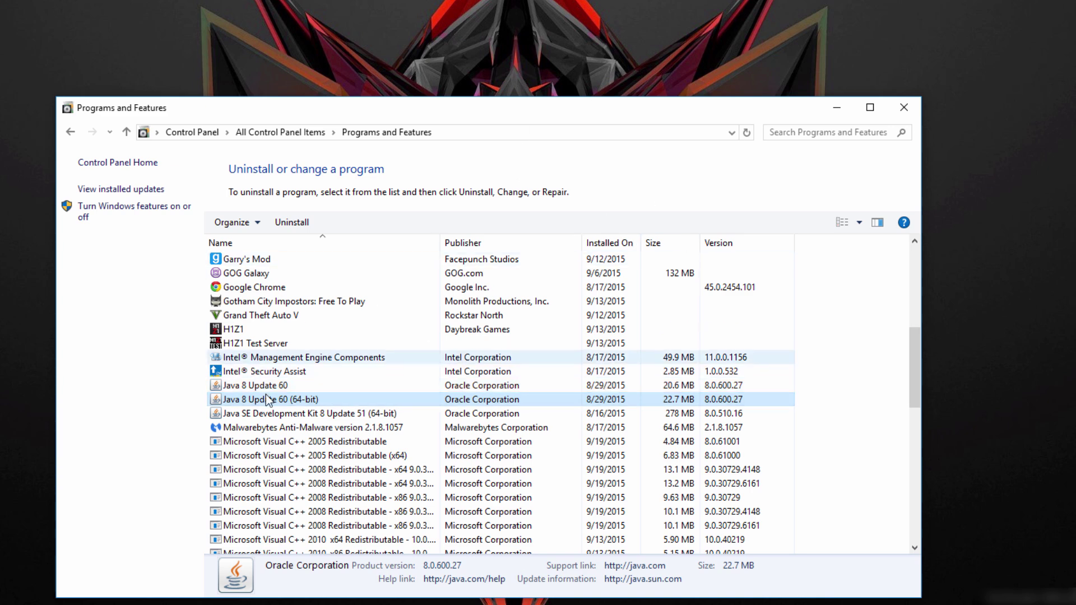
# Close Programs and Features and open the Java Update link from the Java Sites document
pyautogui.click(909, 114)
pyautogui.moveTo(353, 592)
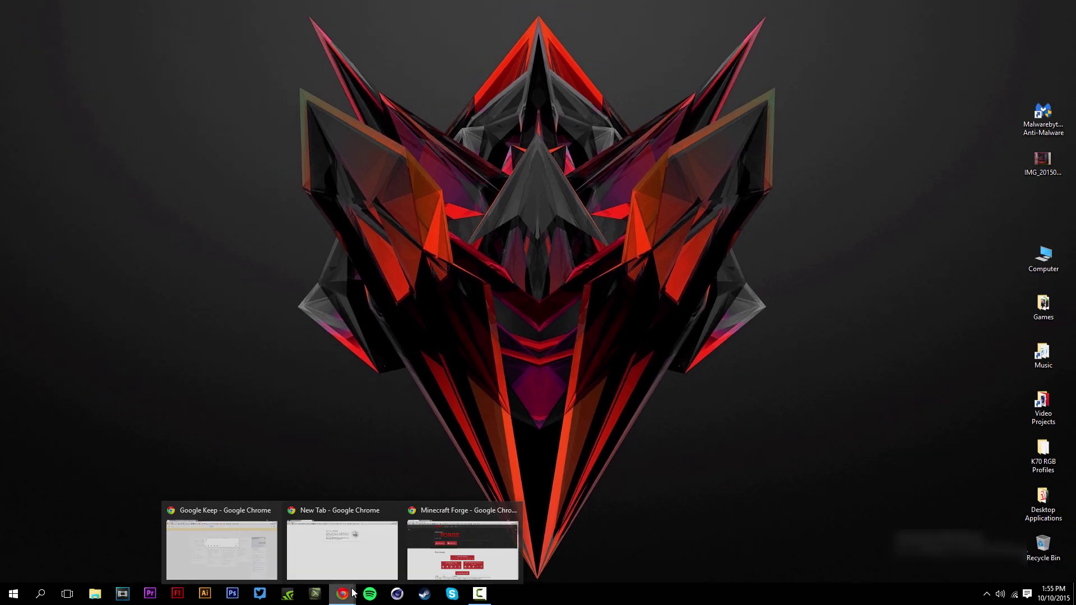
pyautogui.click(463, 549)
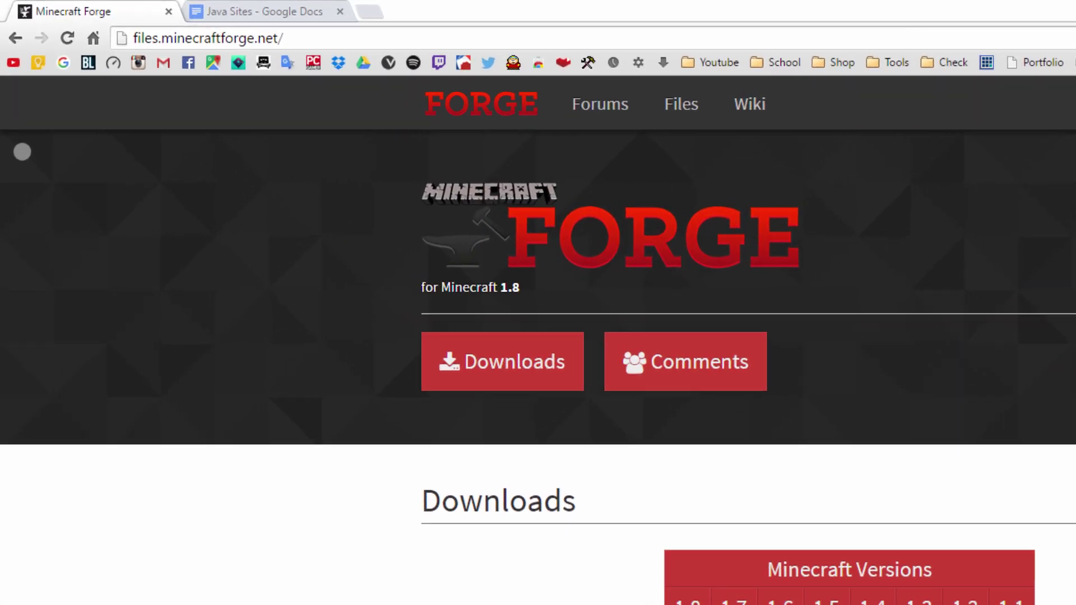
pyautogui.click(249, 16)
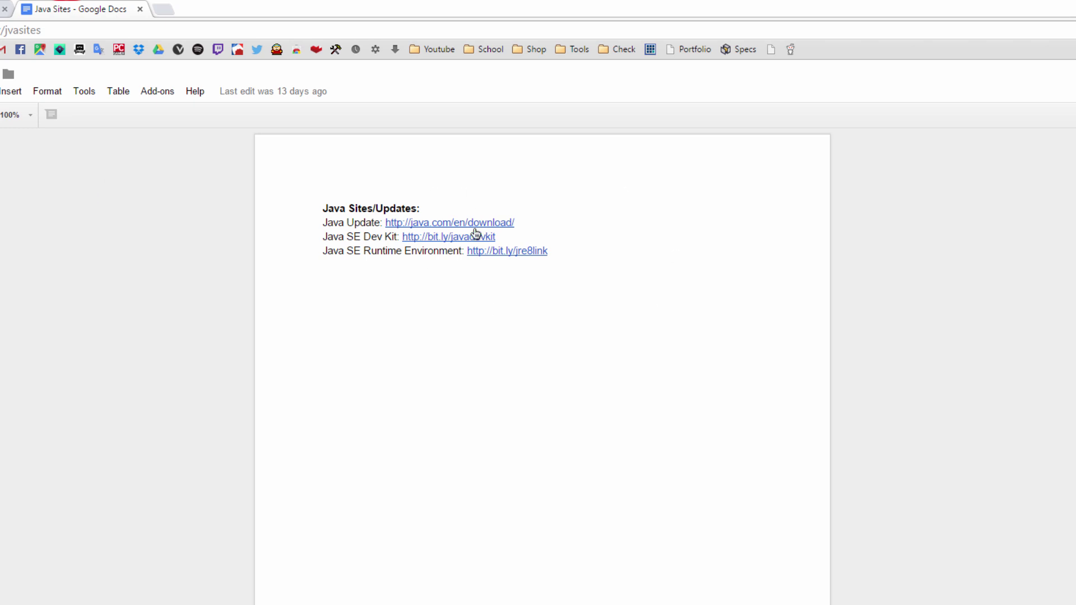
pyautogui.click(396, 224)
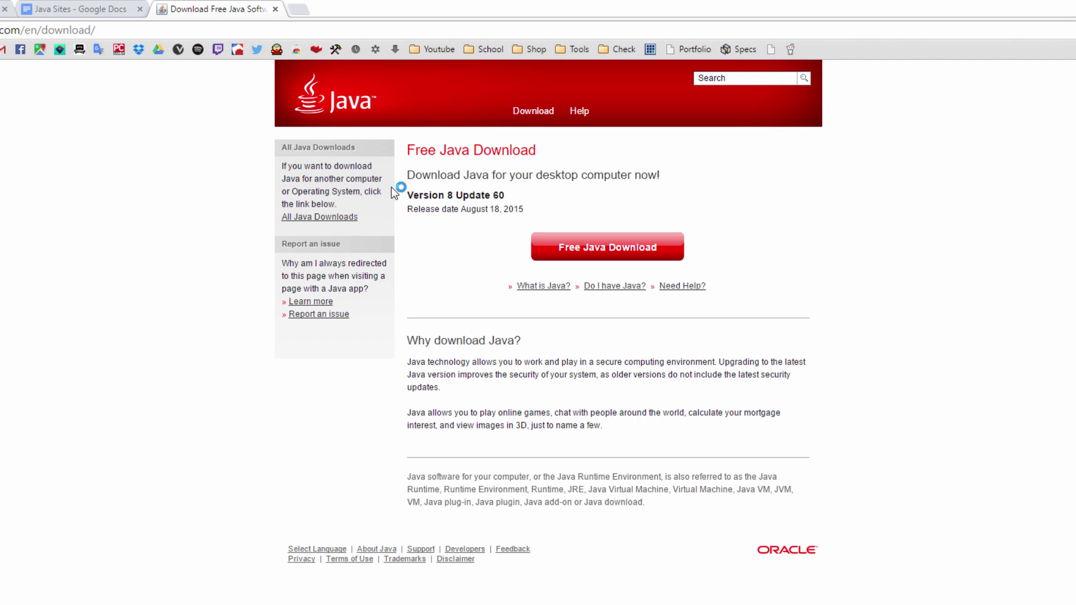
# Return to Java Sites and follow its Java SE Dev Kit link
pyautogui.click(100, 8)
pyautogui.click(215, 8)
pyautogui.click(112, 8)
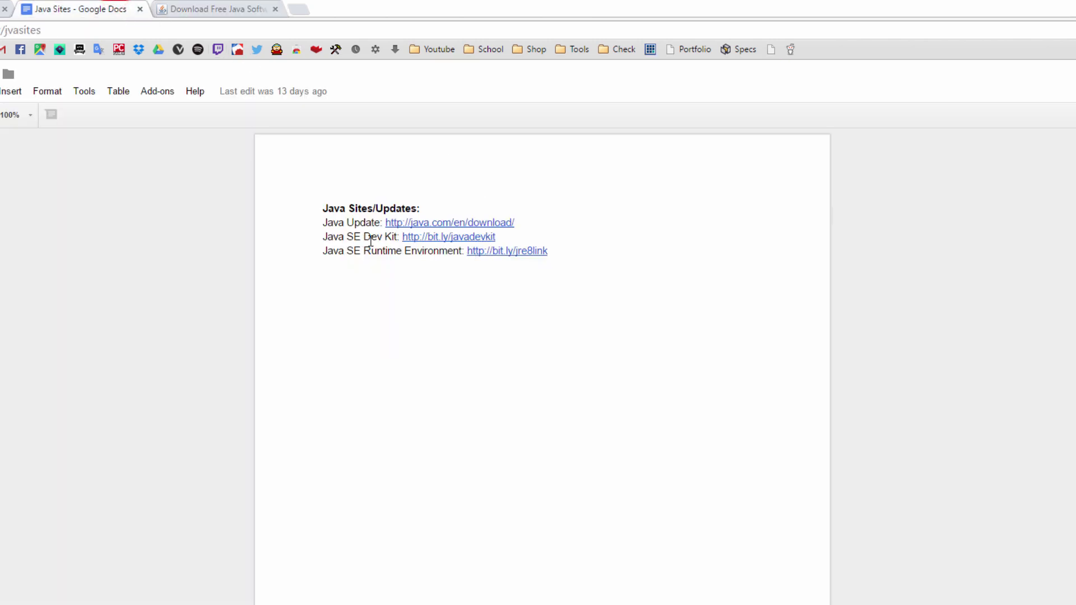
pyautogui.keyDown('ctrl'); pyautogui.click(419, 238); pyautogui.keyUp('ctrl')
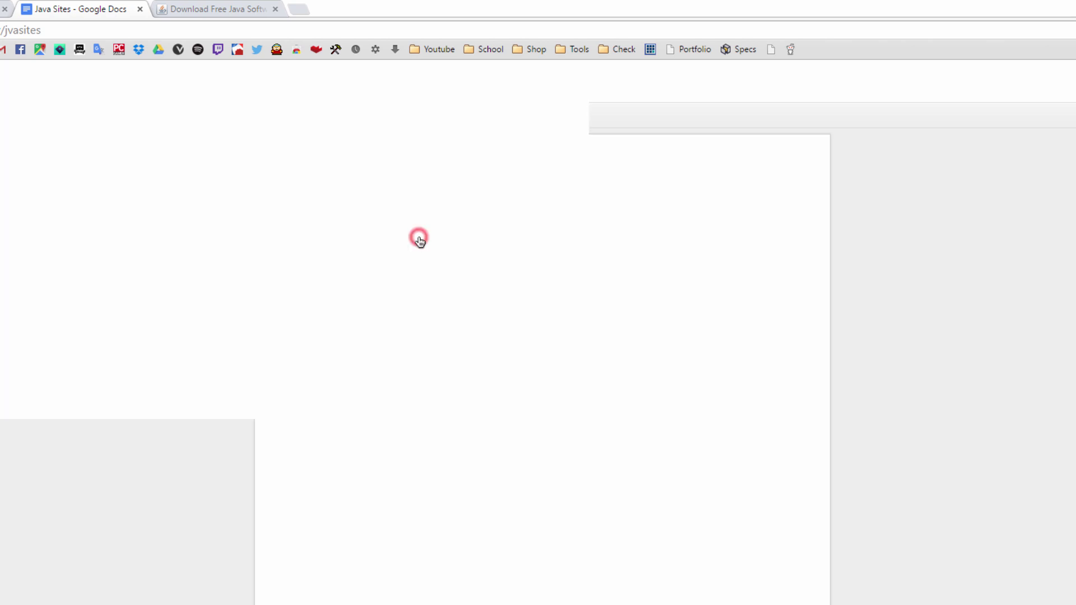
# Accept the JDK 8u60 license, review the Windows x64 row, then close the JDK page
pyautogui.scroll(-3, 419, 241)
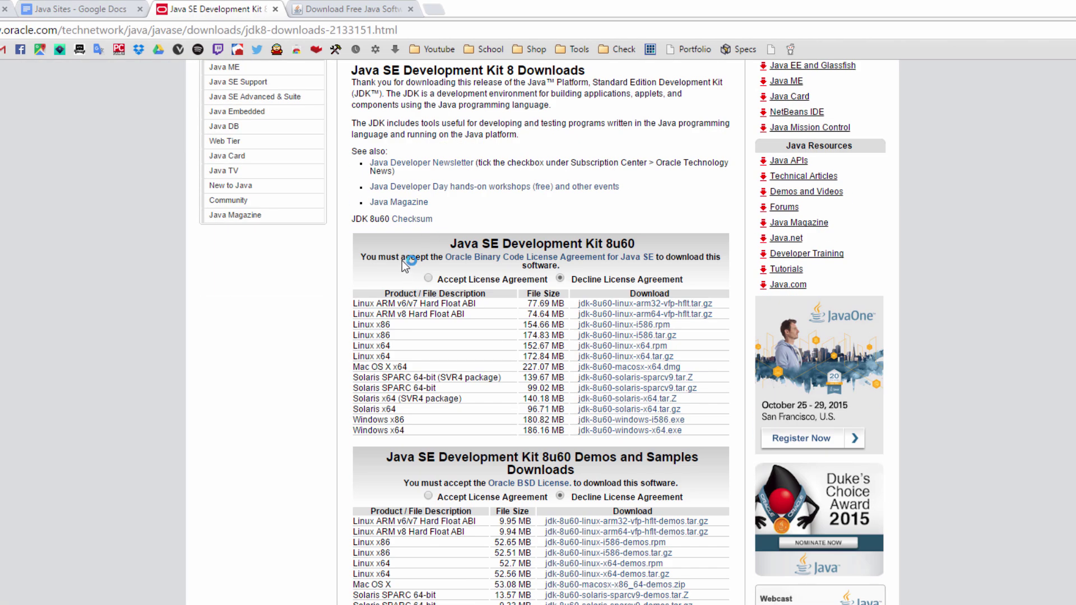
pyautogui.click(428, 278)
pyautogui.scroll(-2, 519, 338)
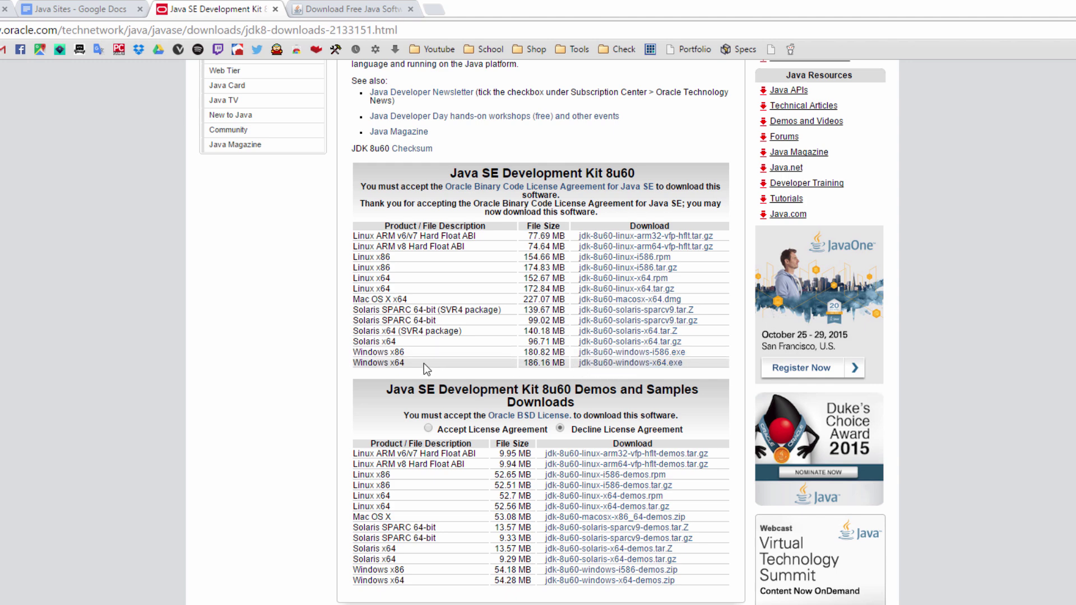
pyautogui.click(394, 364)
pyautogui.scroll(4, 597, 363)
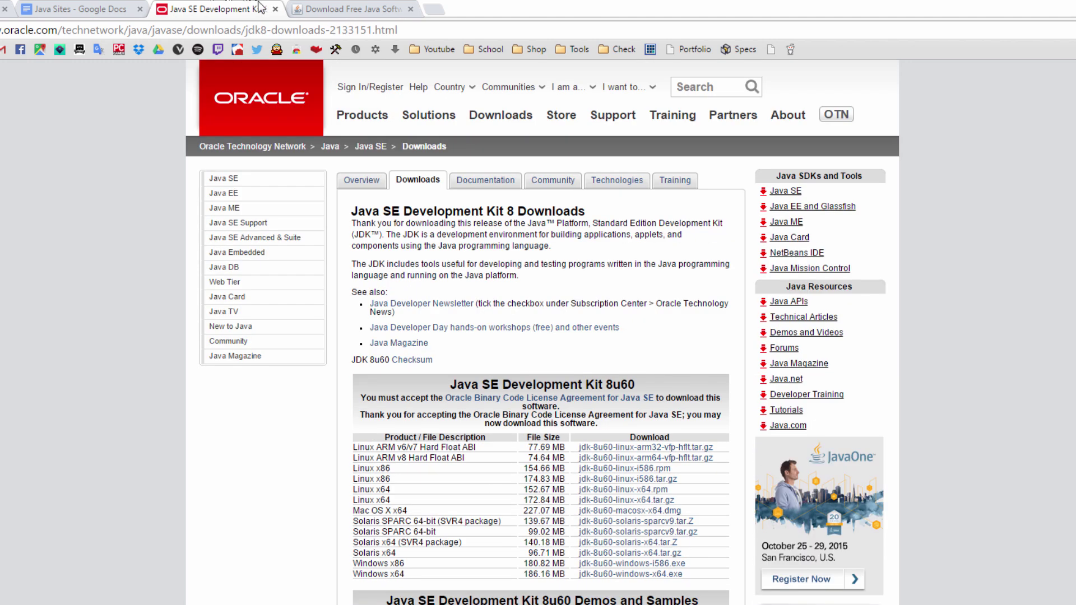
pyautogui.click(276, 9)
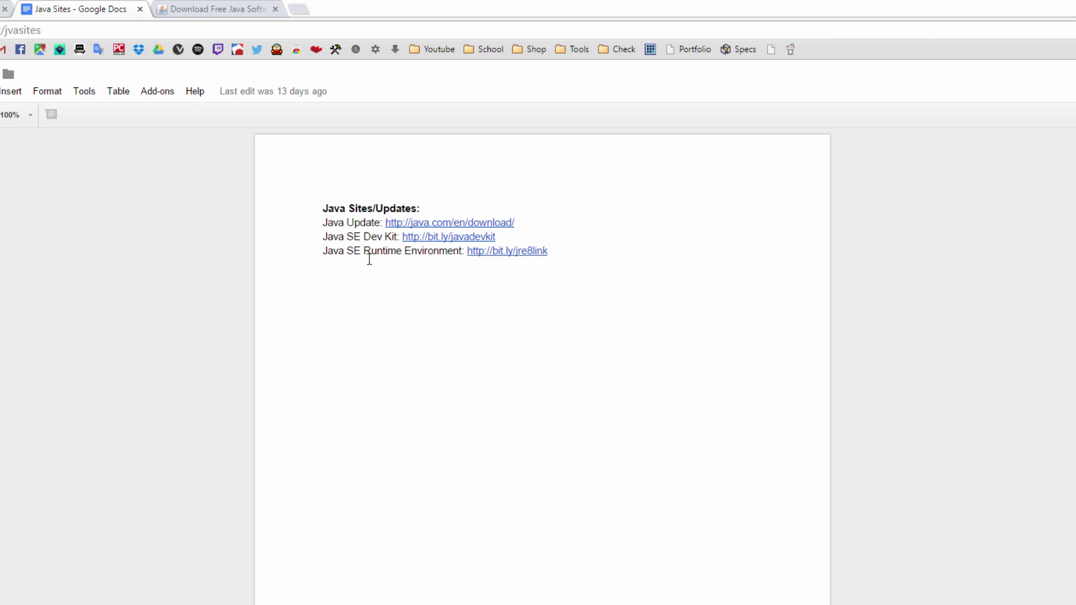
# Open the JRE 8u60 page, accept its license, and highlight the Windows x86 Offline row
pyautogui.click(488, 256)
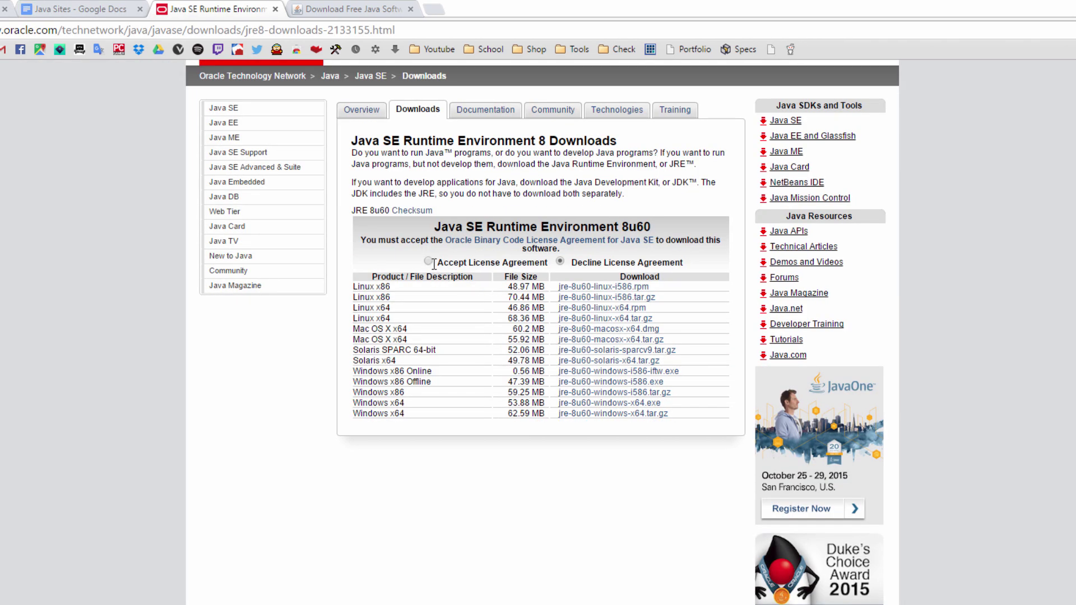
pyautogui.click(429, 262)
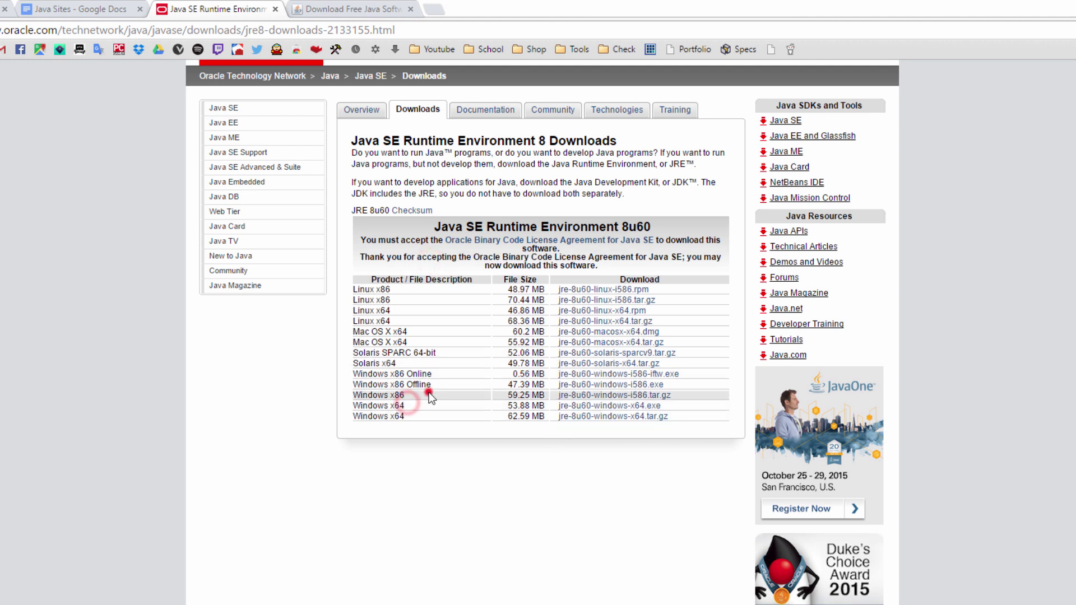
pyautogui.moveTo(431, 385); pyautogui.dragTo(404, 385)
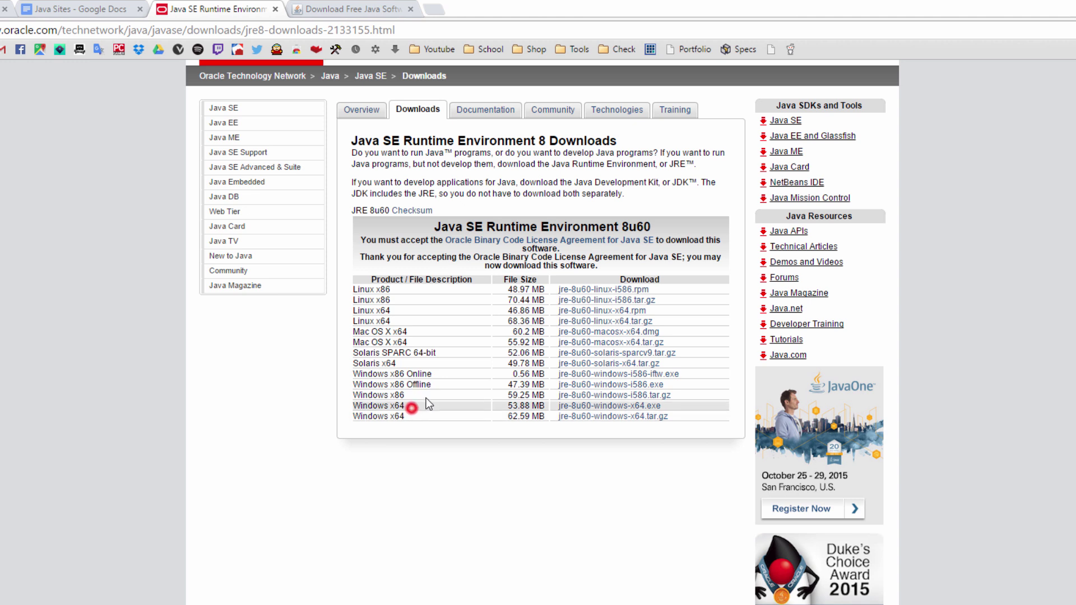
pyautogui.click(446, 385)
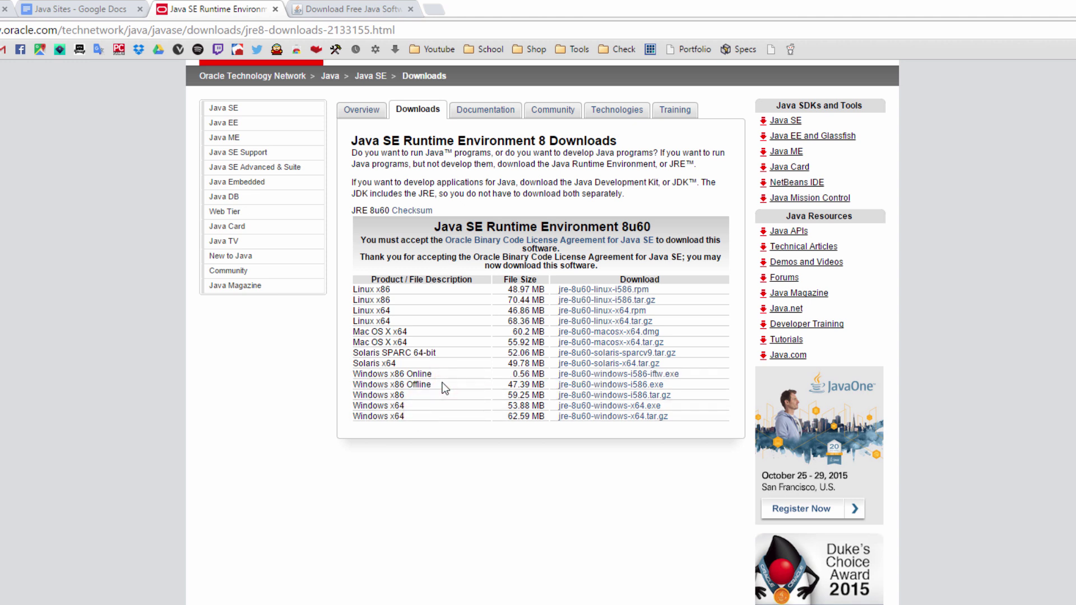
pyautogui.moveTo(432, 385); pyautogui.dragTo(581, 385)
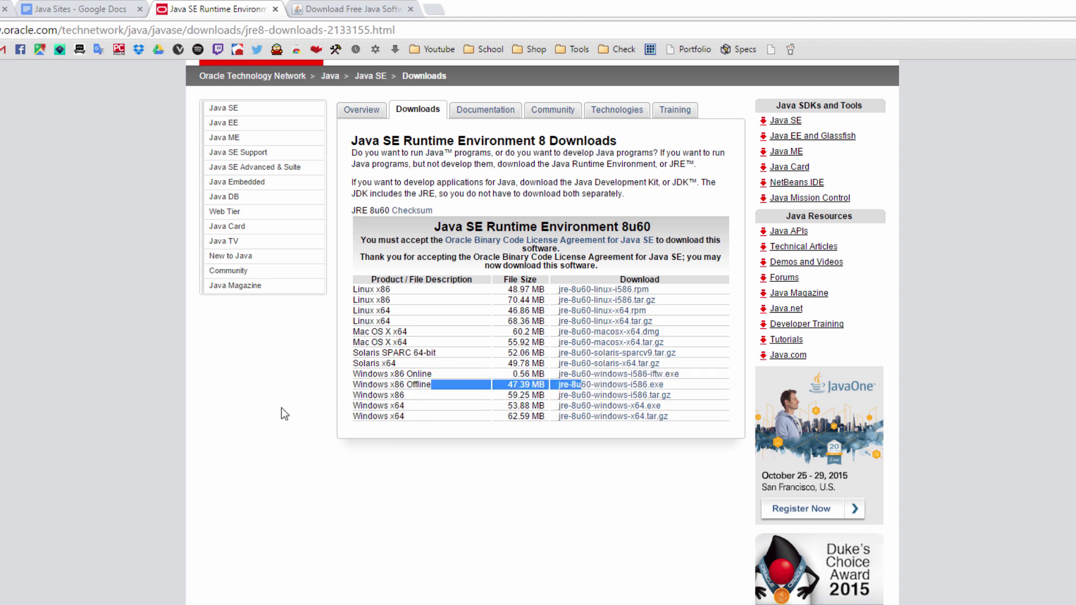
pyautogui.click(287, 421)
pyautogui.scroll(2, 294, 421)
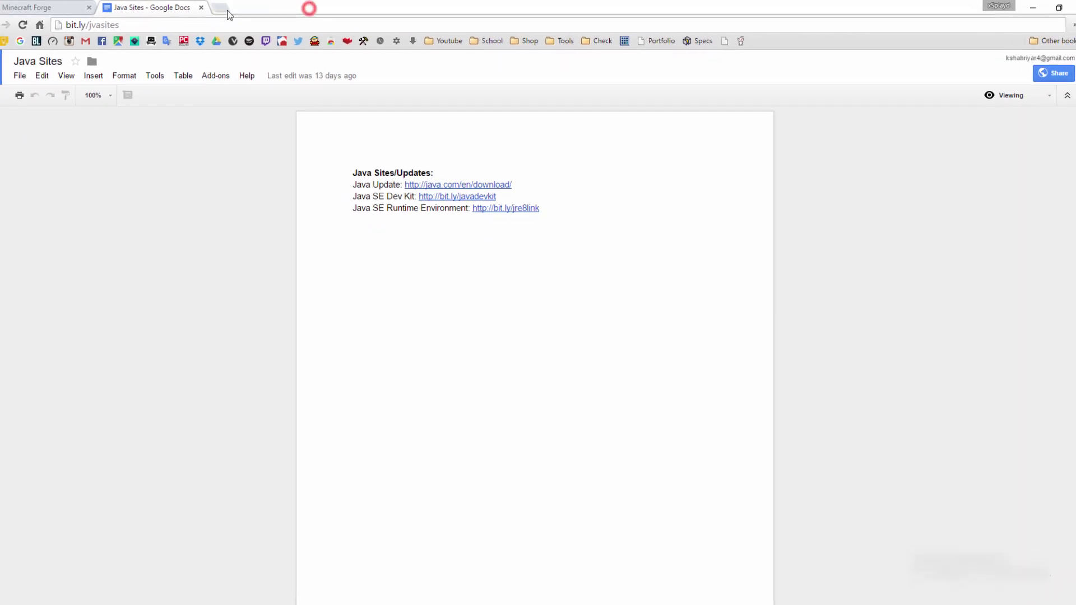
# Close the Java Sites document and restore Chrome on the Minecraft Forge page
pyautogui.click(200, 7)
pyautogui.click(1033, 7)
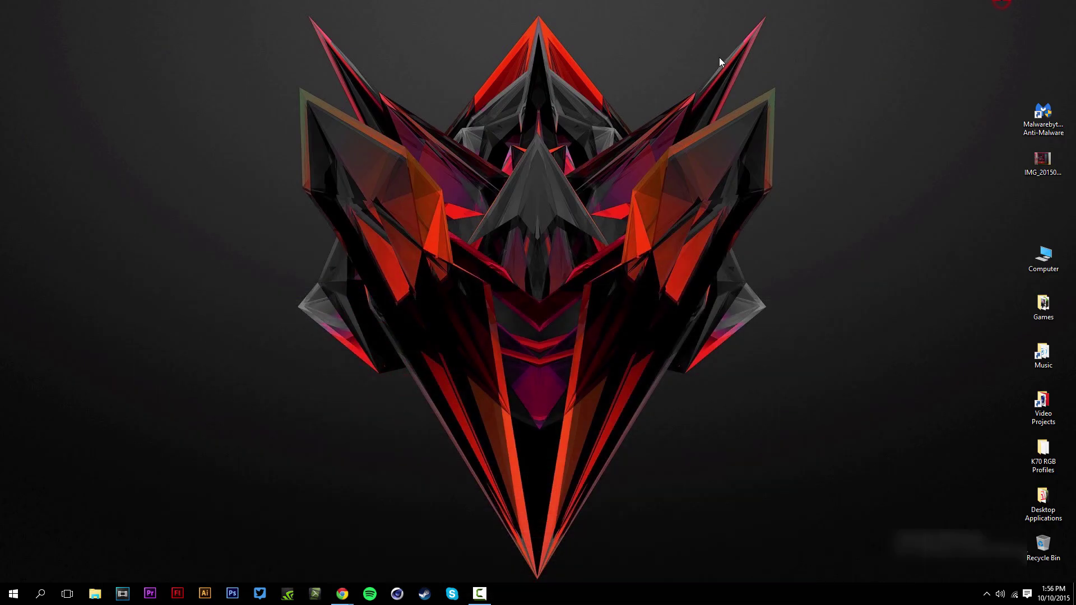
pyautogui.moveTo(342, 592)
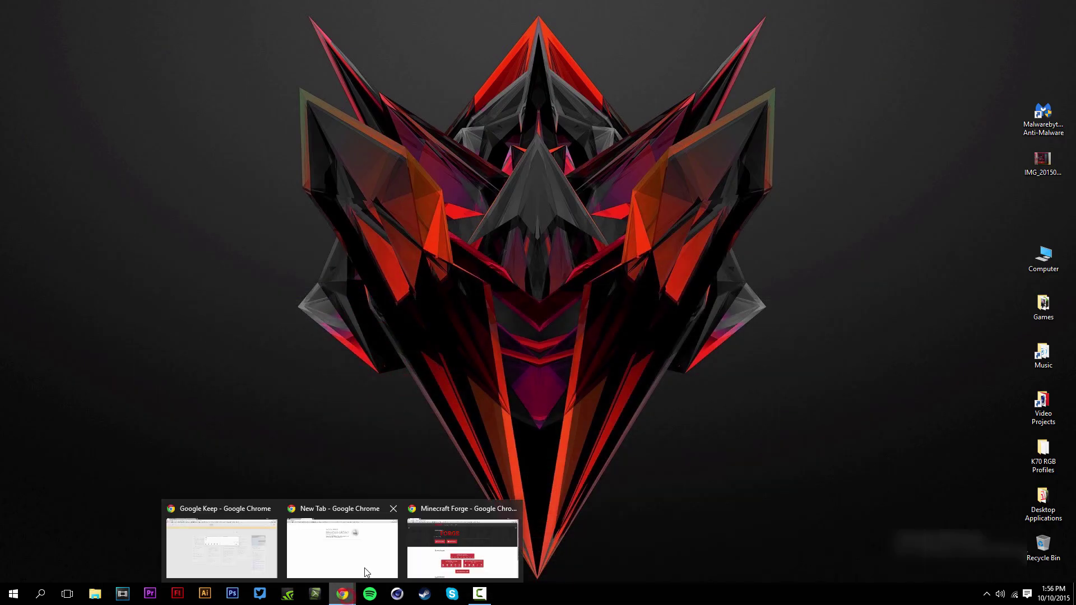
pyautogui.click(457, 535)
# Highlight the Forge site address and scroll to the Minecraft 1.8 Downloads section
pyautogui.scroll(-1, 228, 288)
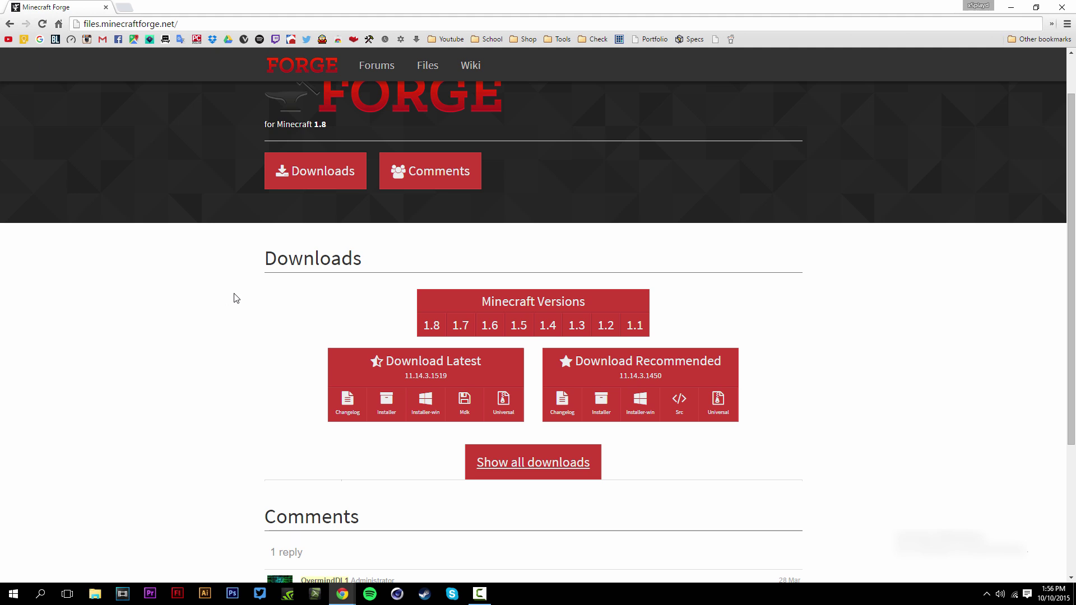
pyautogui.scroll(-2, 243, 305)
pyautogui.scroll(3, 278, 353)
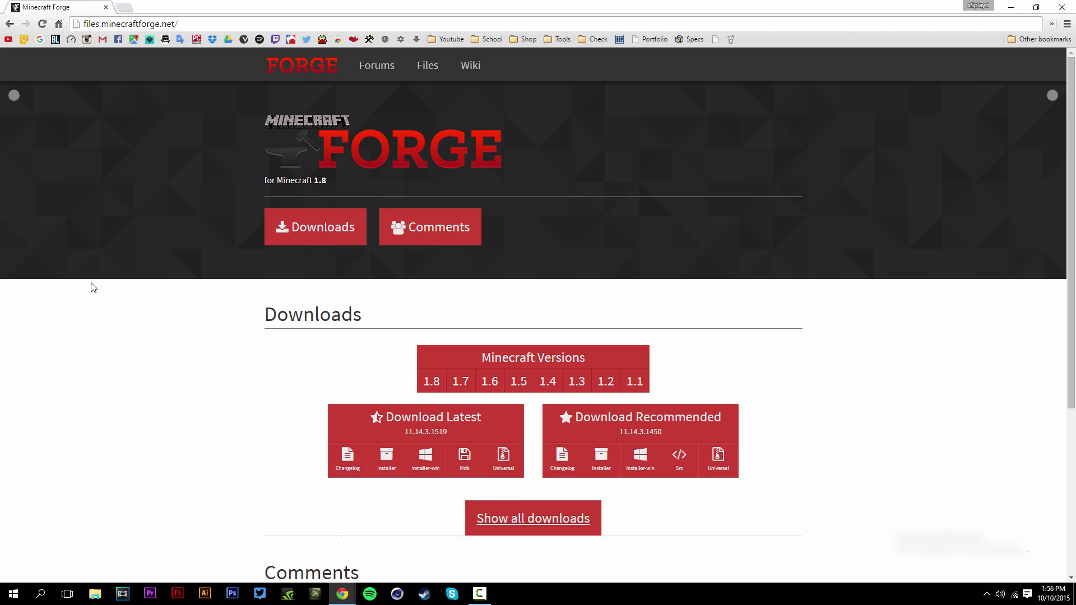
pyautogui.moveTo(184, 24); pyautogui.dragTo(280, 35)
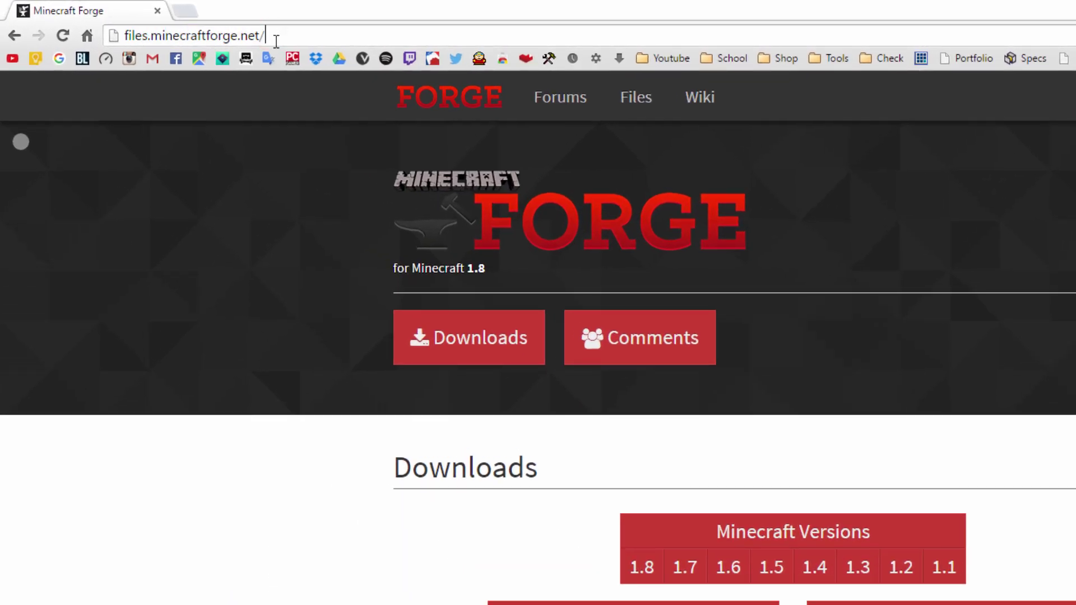
pyautogui.scroll(-3, 622, 328)
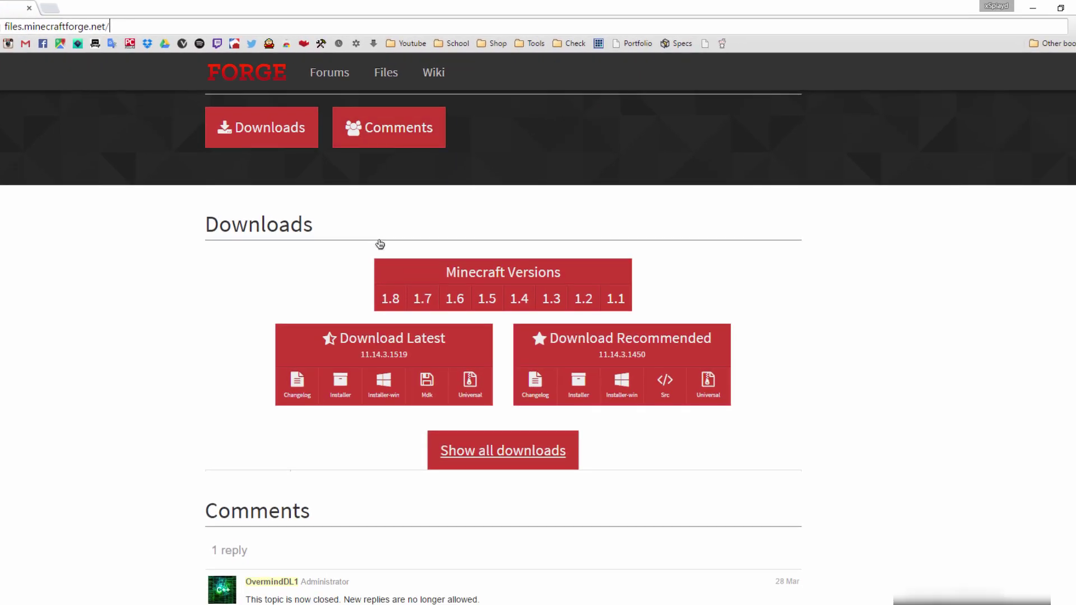
pyautogui.scroll(-3, 378, 243)
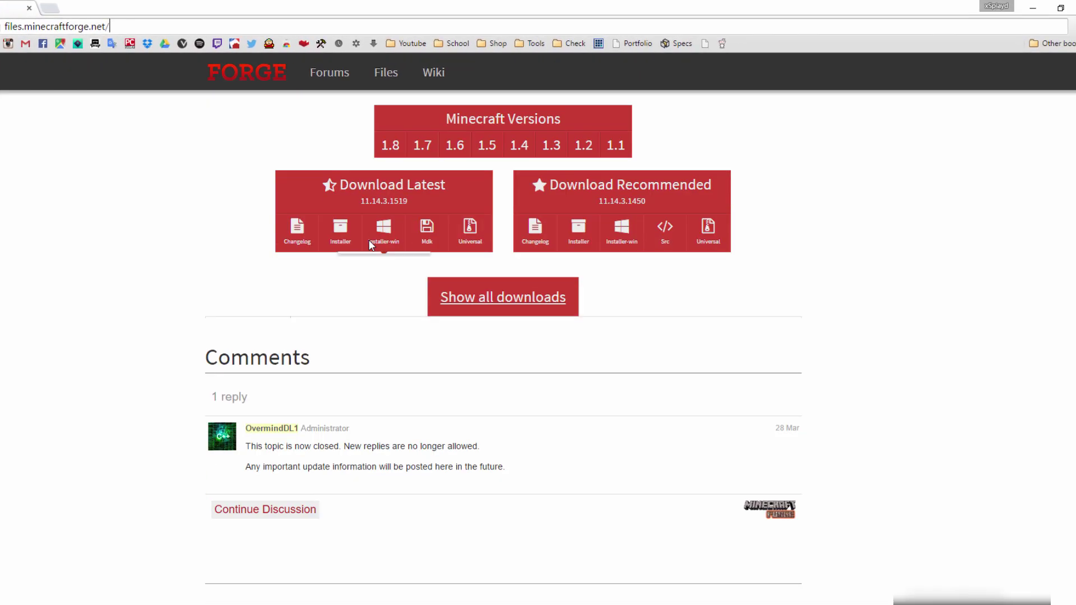
# Show all Forge builds and direct-download the 11.14.3.1450 Installer-win
pyautogui.click(467, 299)
pyautogui.scroll(-3, 475, 245)
pyautogui.scroll(-15, 475, 245)
pyautogui.scroll(-5, 332, 300)
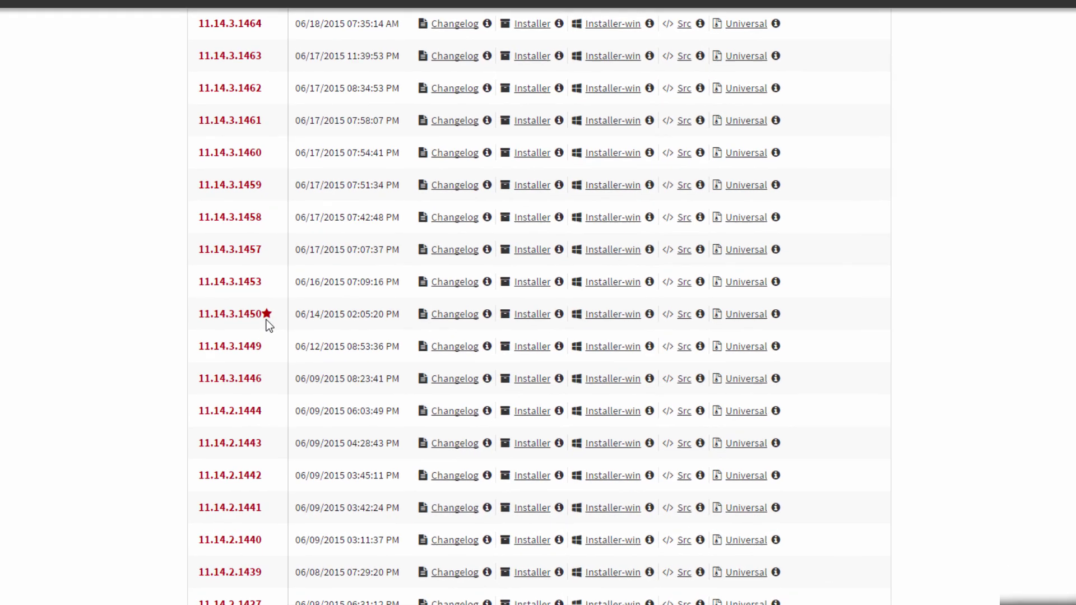
pyautogui.scroll(4, 268, 359)
pyautogui.scroll(-5, 268, 358)
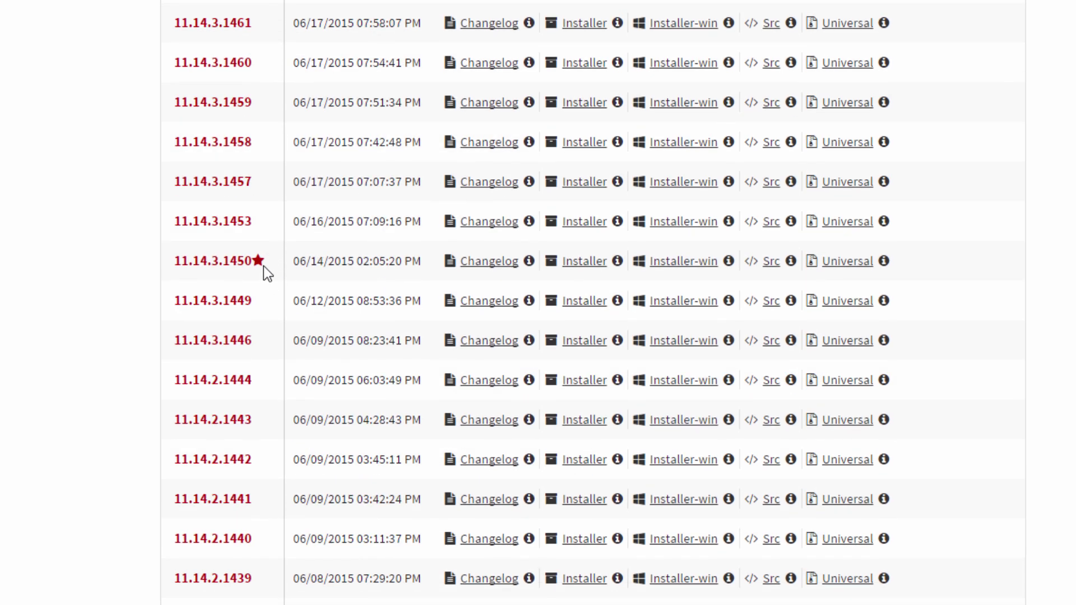
pyautogui.scroll(20, 277, 257)
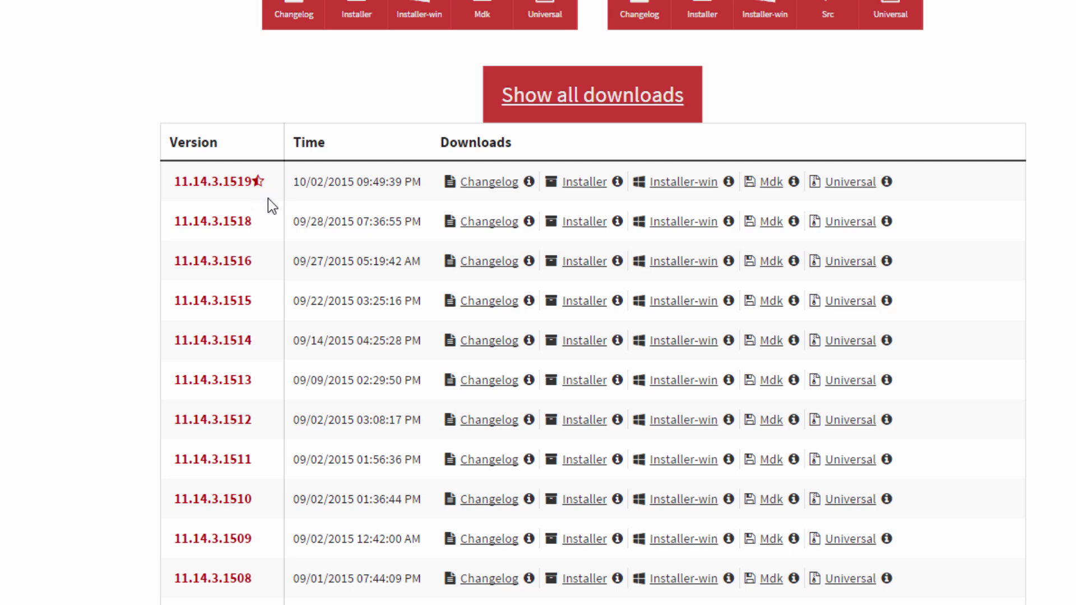
pyautogui.scroll(-20, 269, 284)
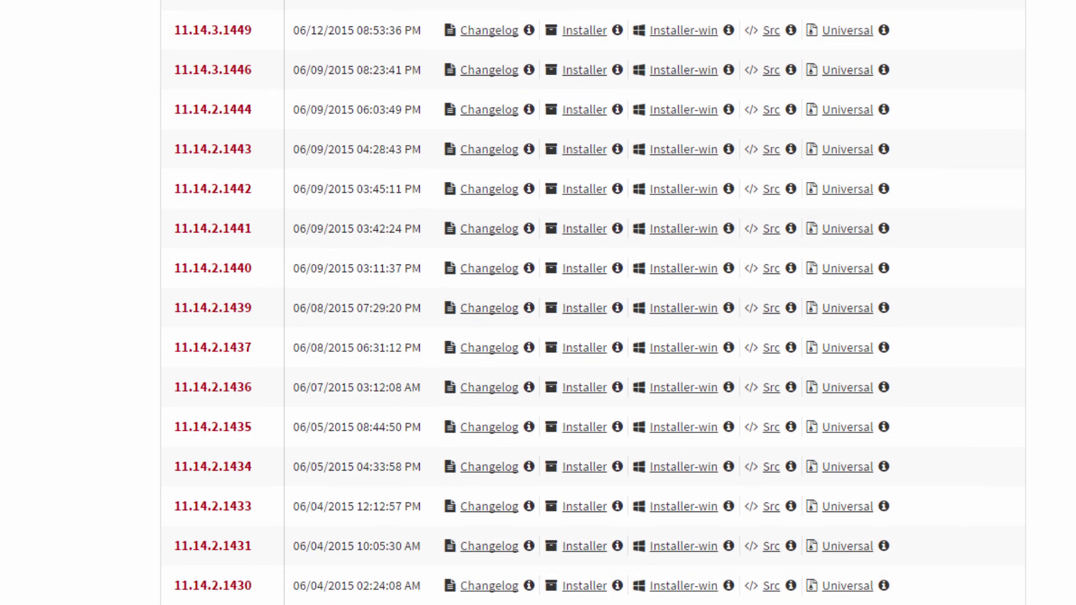
pyautogui.scroll(5, 245, 197)
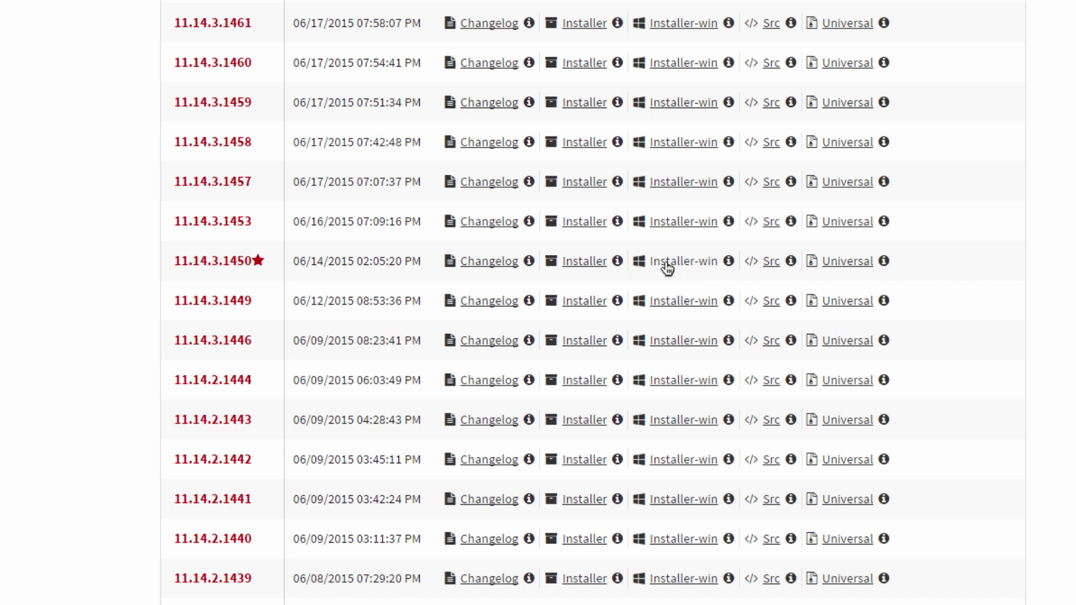
pyautogui.moveTo(730, 266)
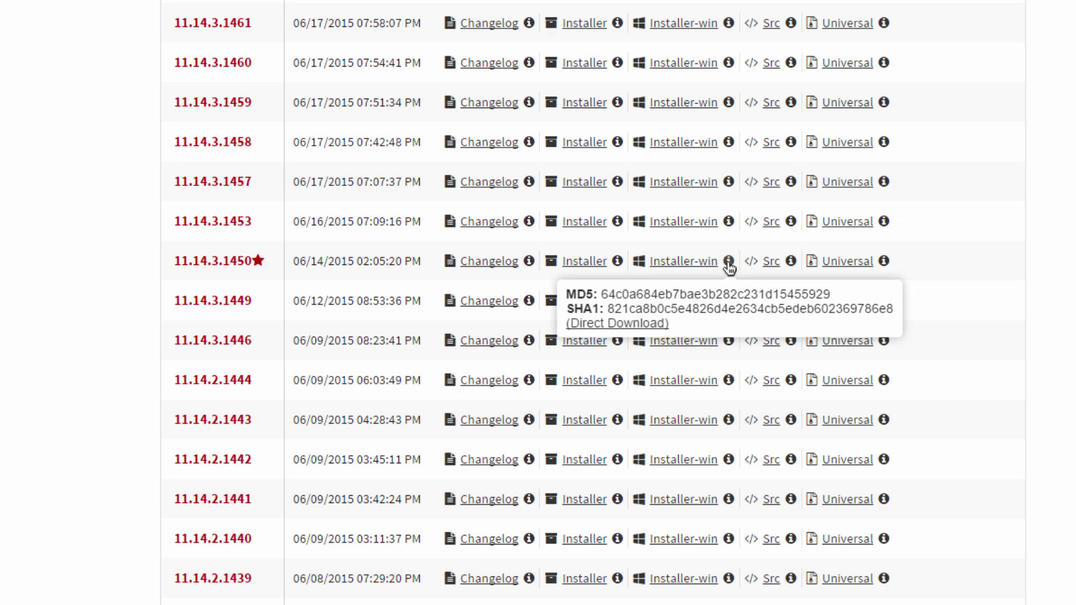
pyautogui.click(635, 325)
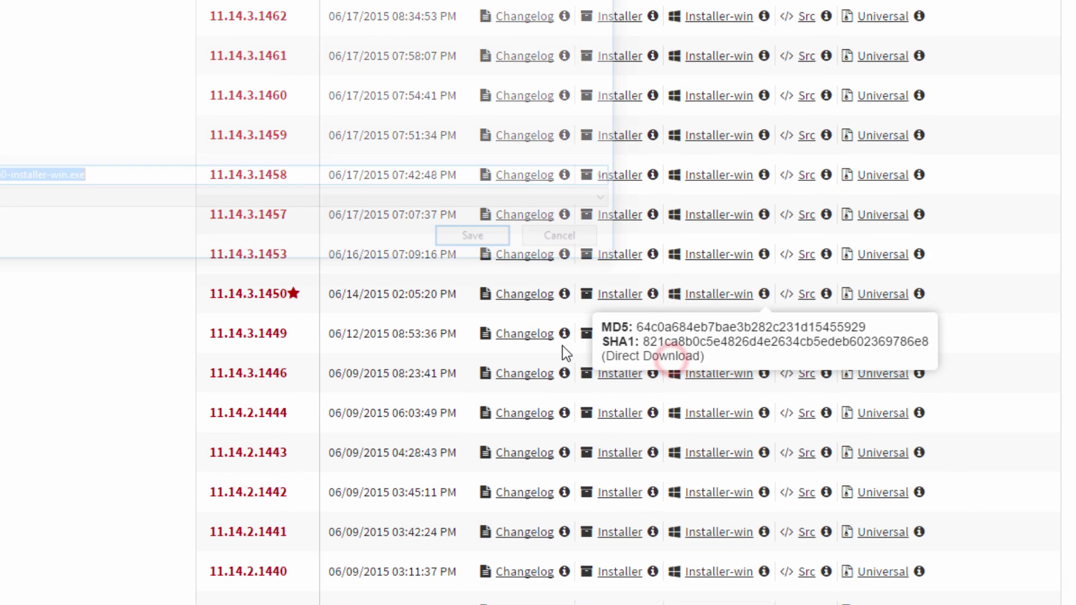
# Save forge-1.8-11.14.3.1450-installer-win.exe to the Desktop
pyautogui.click(336, 29)
pyautogui.click(84, 132)
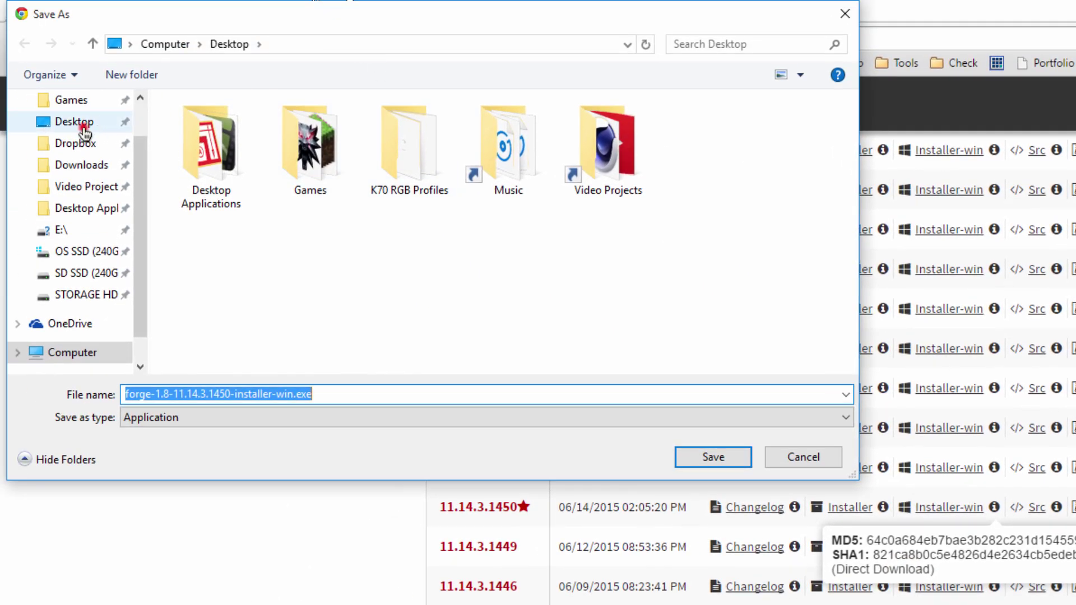
pyautogui.click(715, 462)
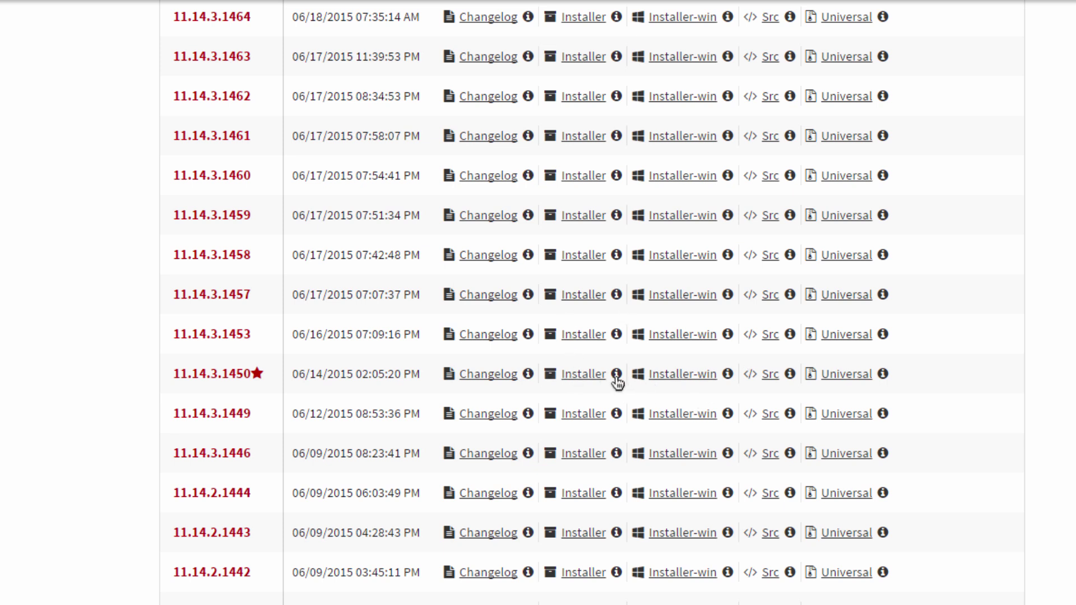
pyautogui.moveTo(617, 374)
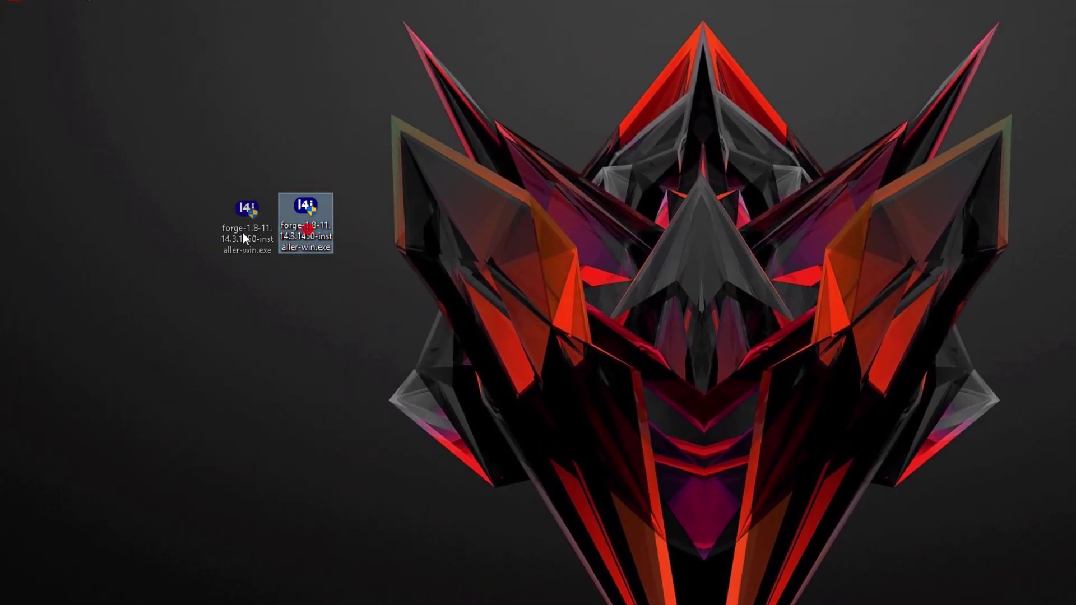
# Run the desktop forge-1.8-11.14.3.1450 installer as administrator
pyautogui.moveTo(243, 233); pyautogui.dragTo(244, 234)
pyautogui.moveTo(192, 149); pyautogui.dragTo(316, 270)
pyautogui.click(316, 270)
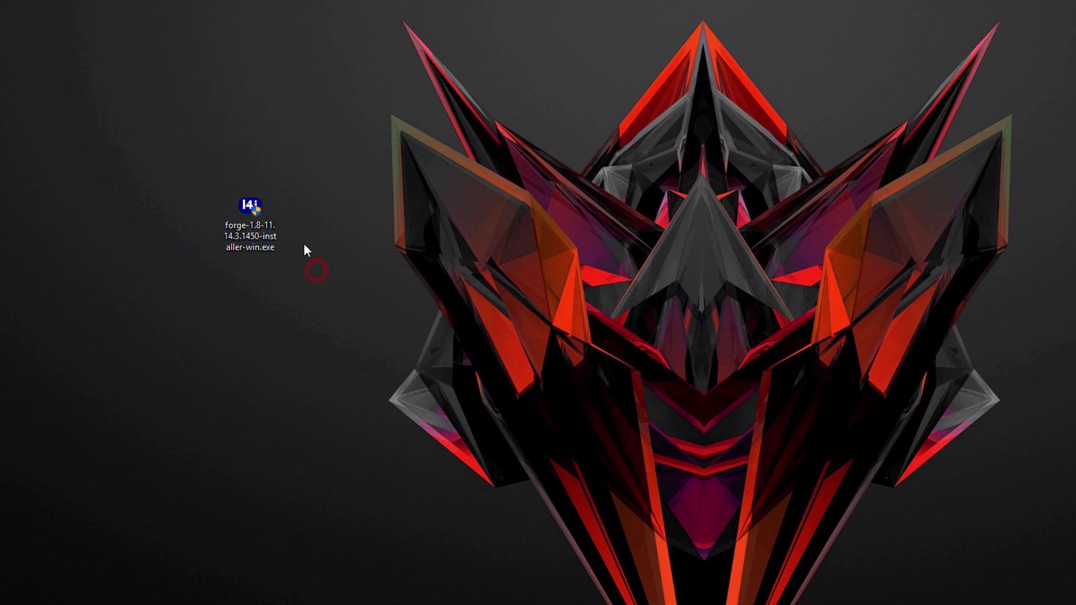
pyautogui.rightClick(242, 219)
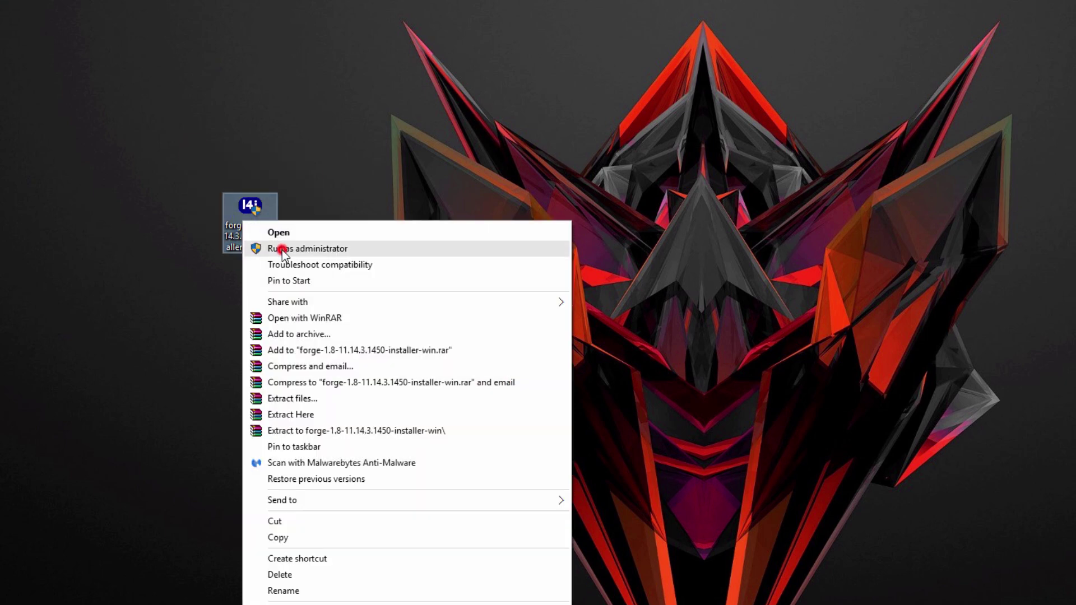
pyautogui.click(280, 245)
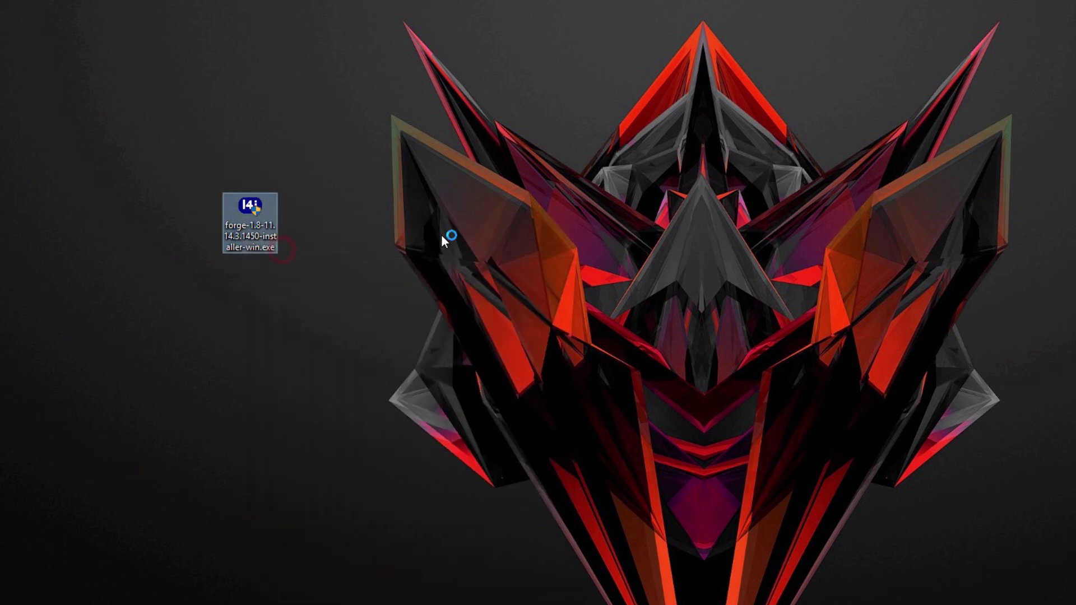
# Install the Forge 11.14.3.1450 client profile and confirm the completion message
pyautogui.click(687, 243)
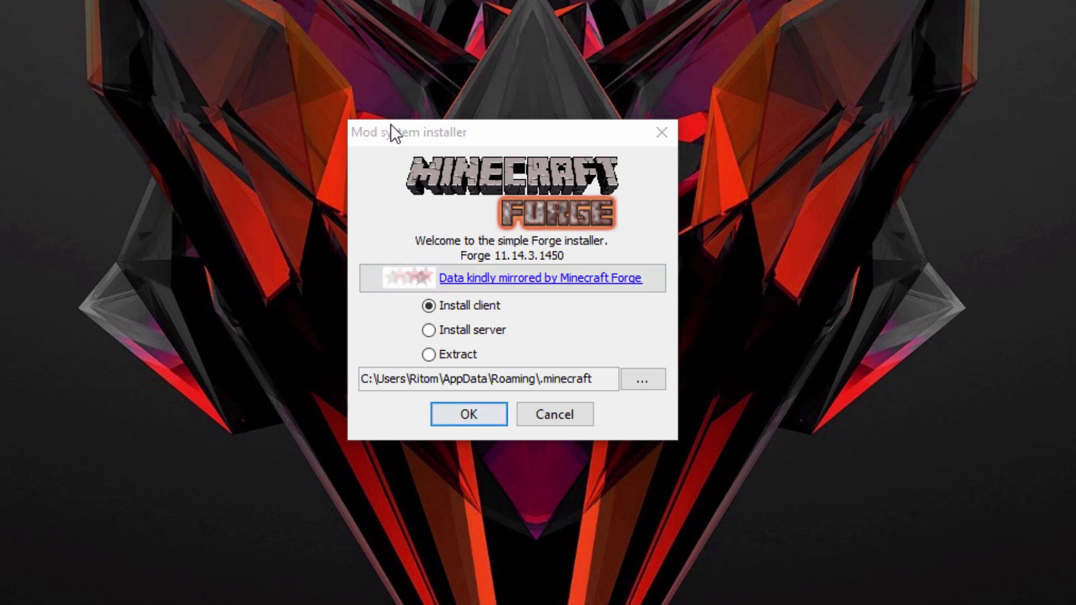
pyautogui.moveTo(248, 73); pyautogui.dragTo(781, 602)
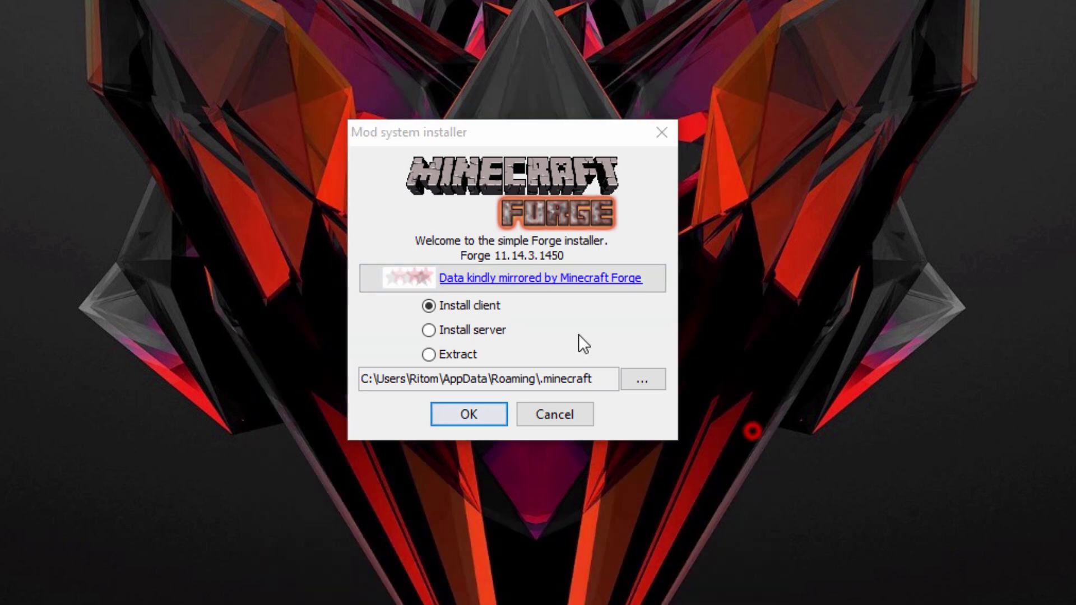
pyautogui.click(514, 136)
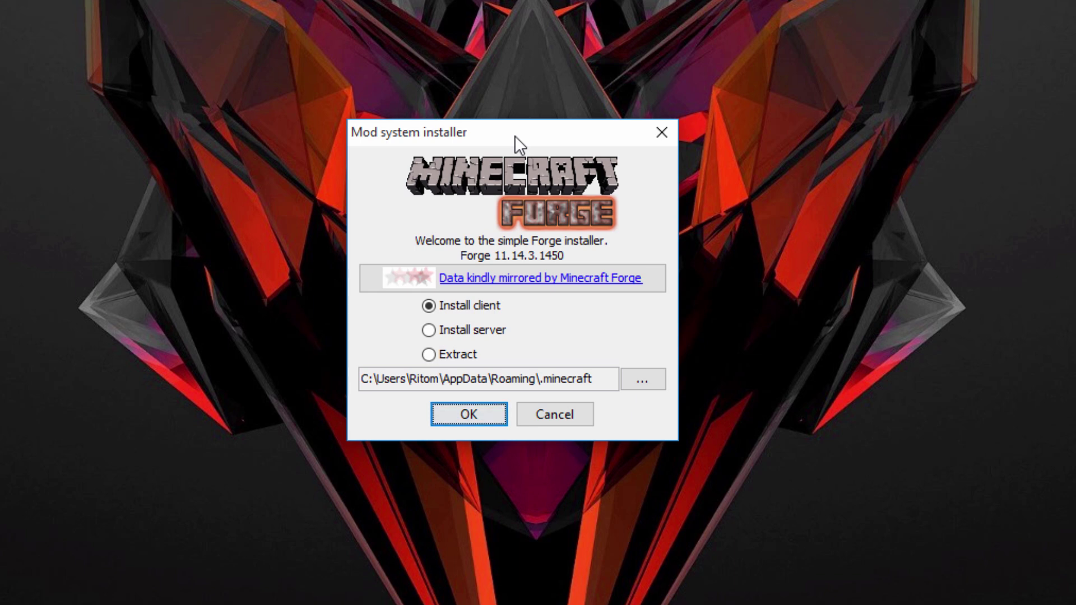
pyautogui.press('Return')
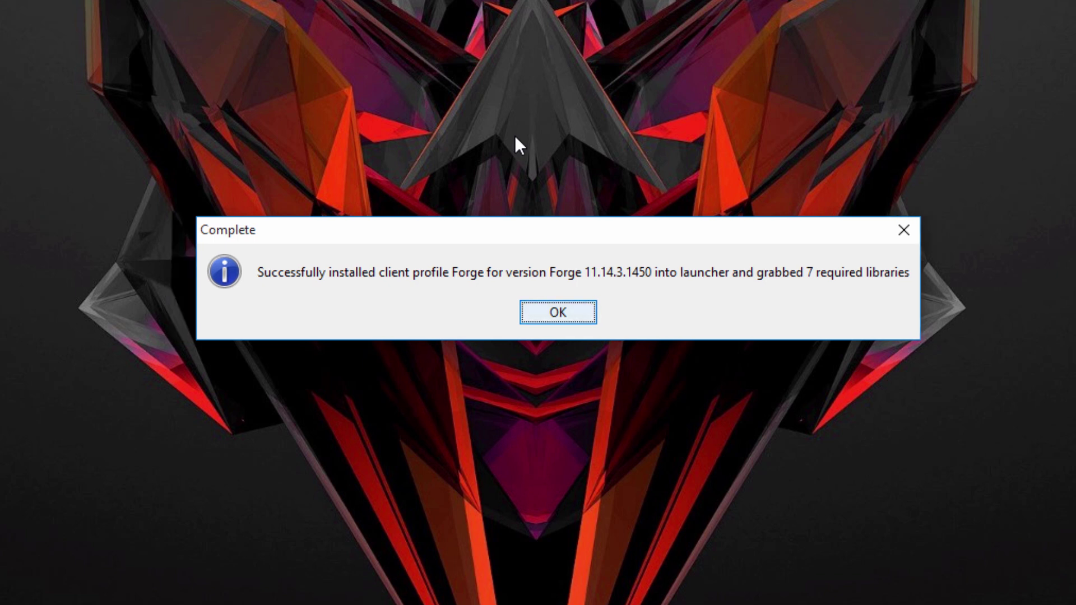
pyautogui.click(554, 312)
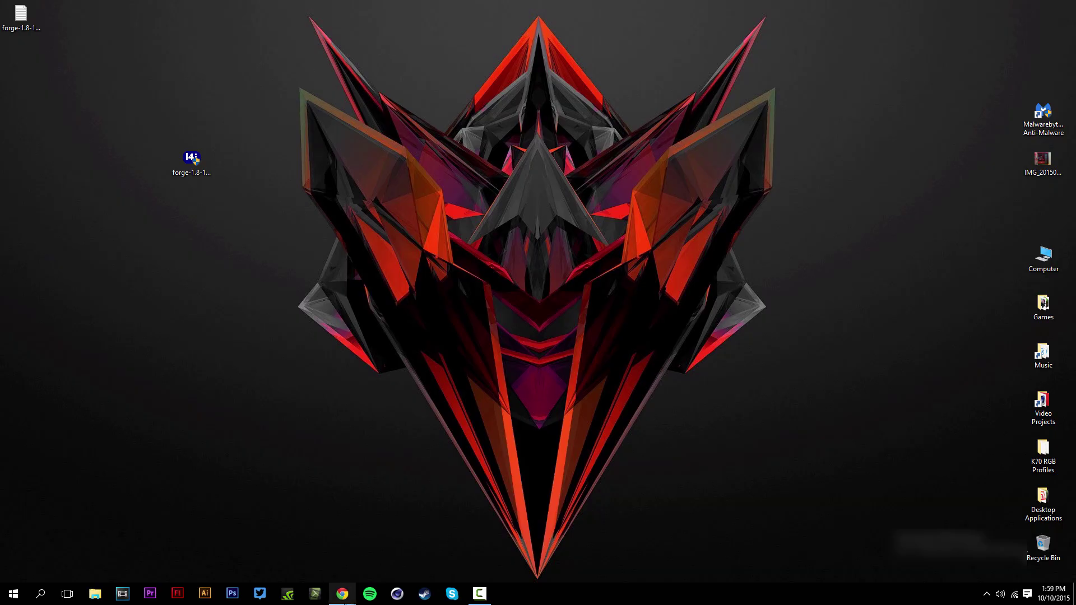
pyautogui.moveTo(341, 593)
pyautogui.click(453, 547)
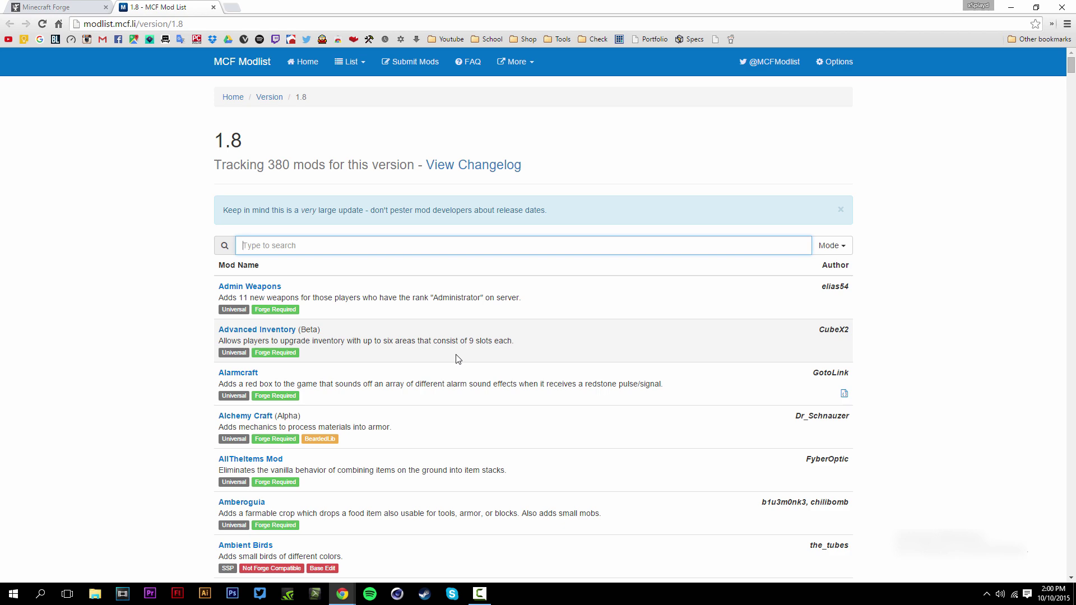
# Open the MCF Modlist page for Minecraft 1.8 from the List version menu
pyautogui.scroll(-1, 459, 359)
pyautogui.scroll(1, 428, 334)
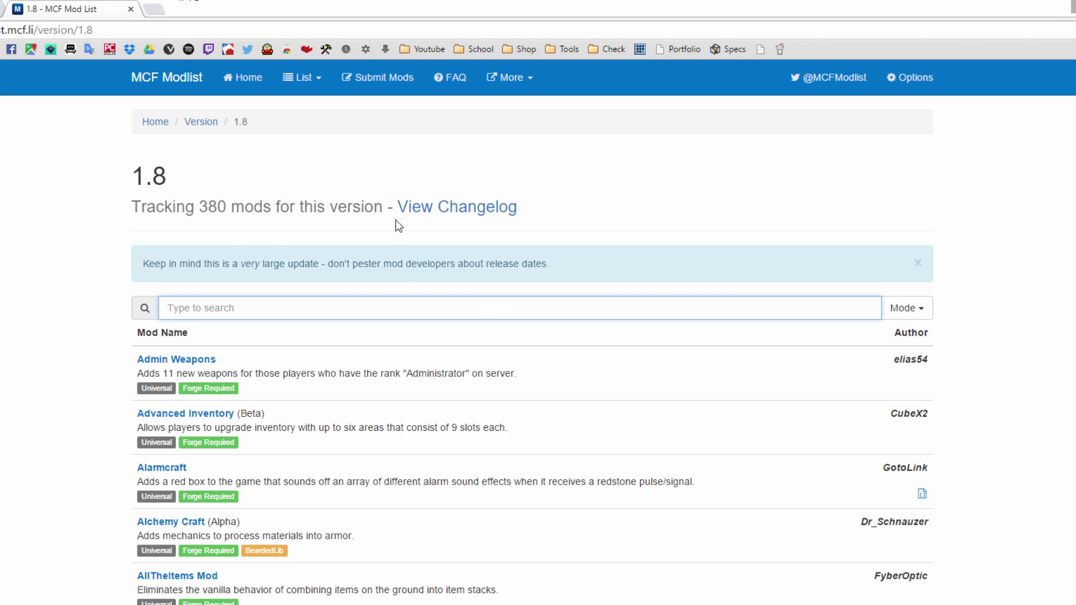
pyautogui.click(313, 84)
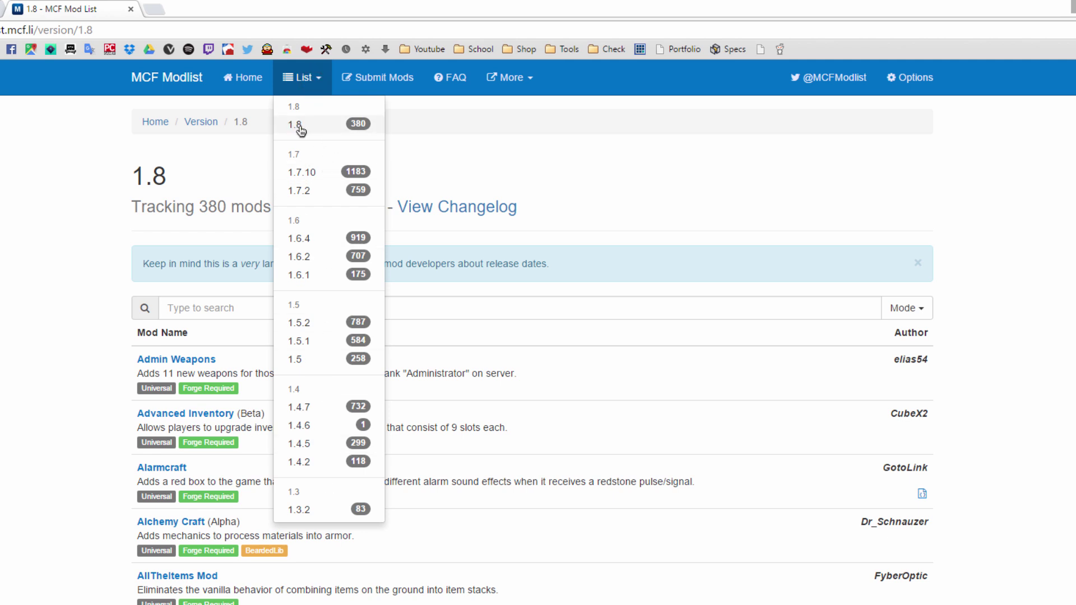
pyautogui.click(451, 157)
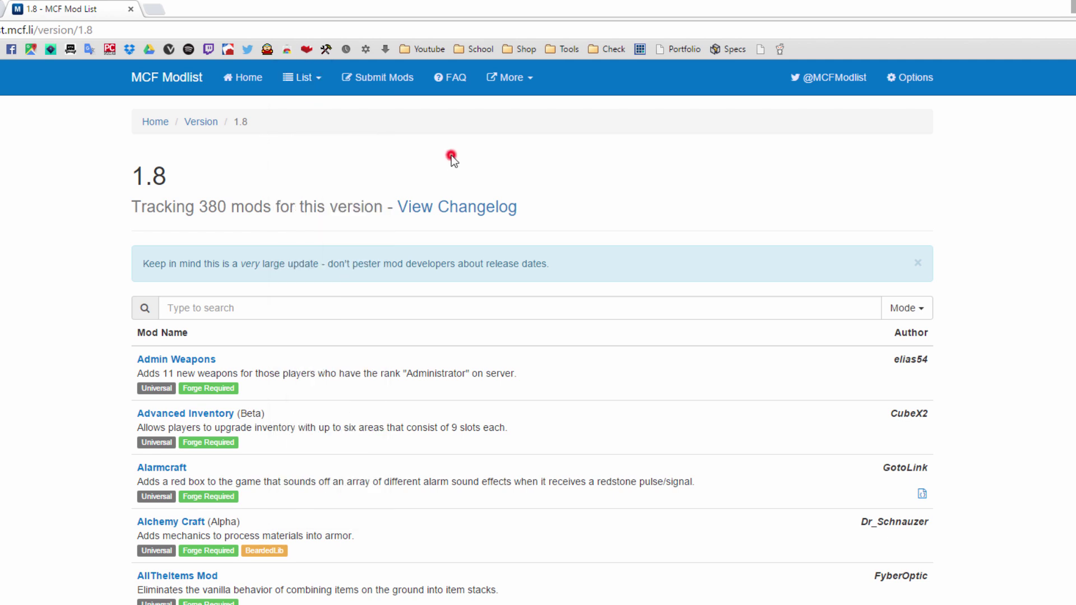
pyautogui.click(293, 78)
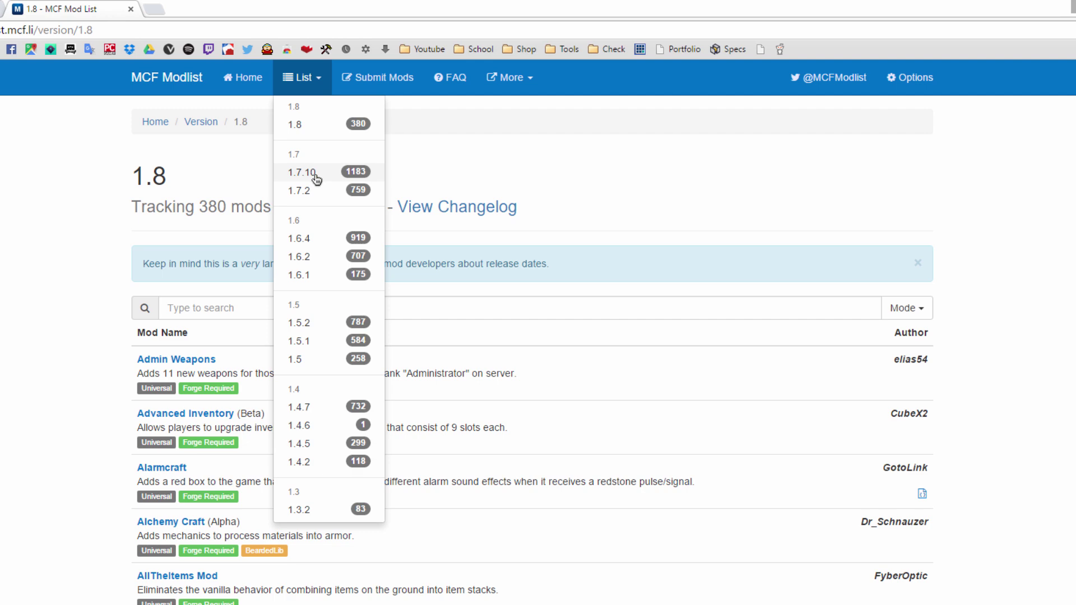
pyautogui.click(461, 173)
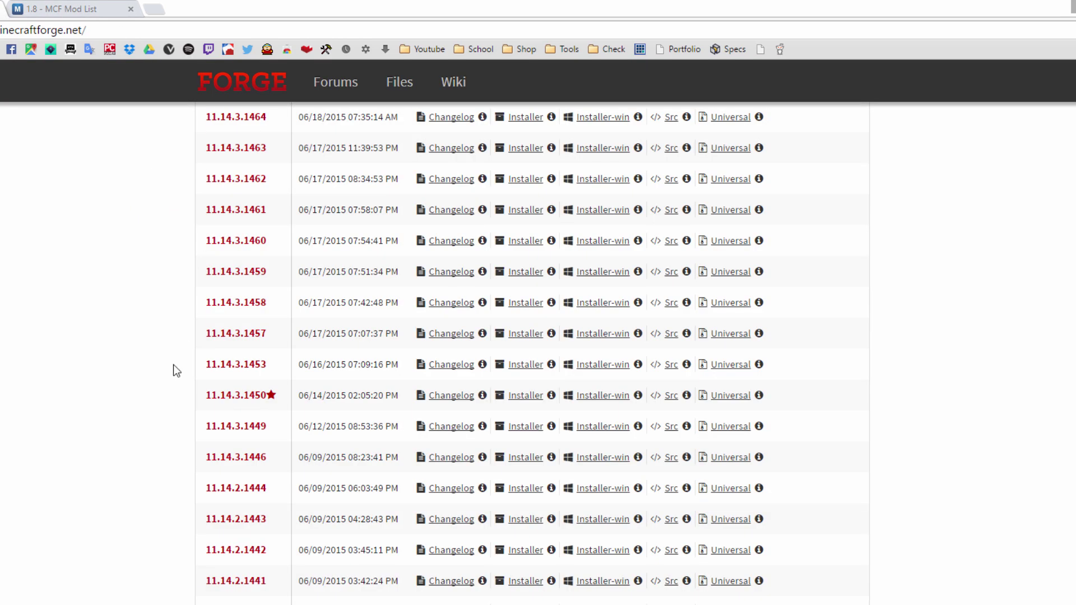
pyautogui.scroll(15, 173, 368)
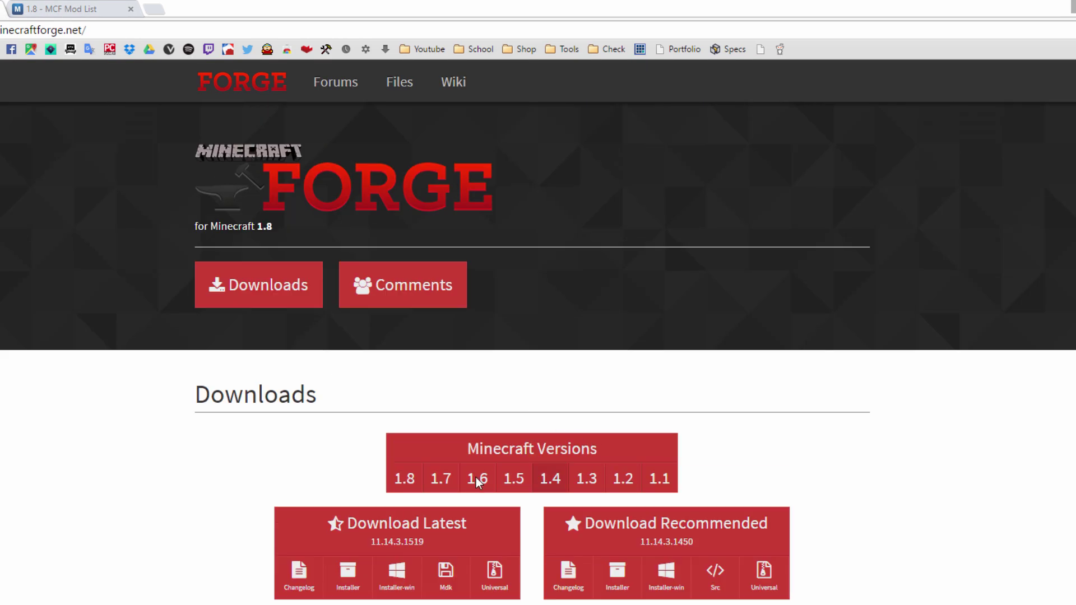
pyautogui.click(440, 478)
pyautogui.click(446, 501)
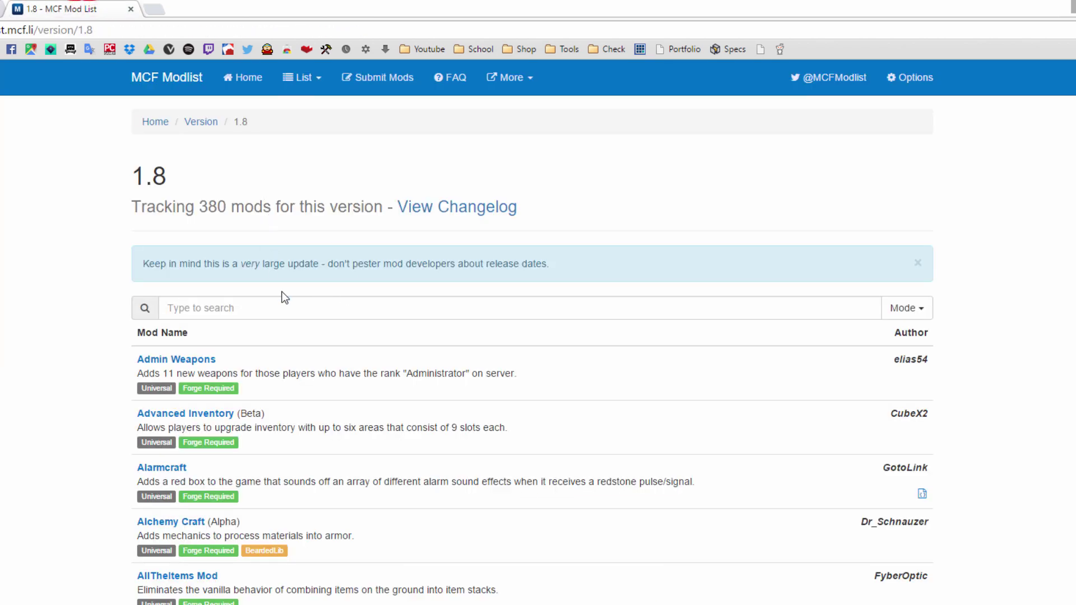
# Scroll through the 1.8 mod list, checking each mod's Forge compatibility badge
pyautogui.scroll(-1, 285, 297)
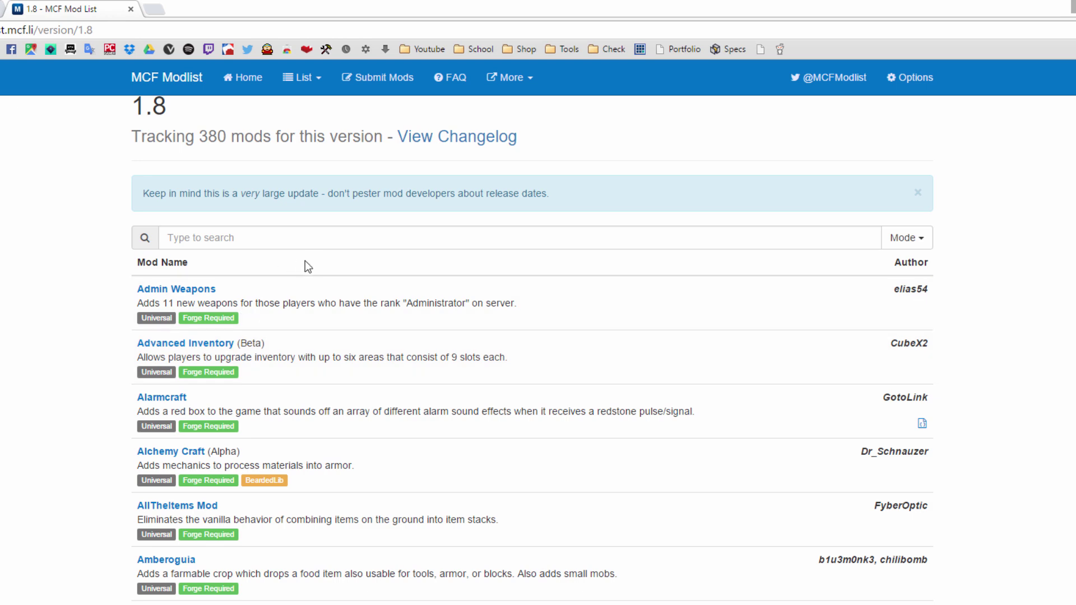
pyautogui.scroll(-3, 313, 262)
pyautogui.scroll(-2, 309, 266)
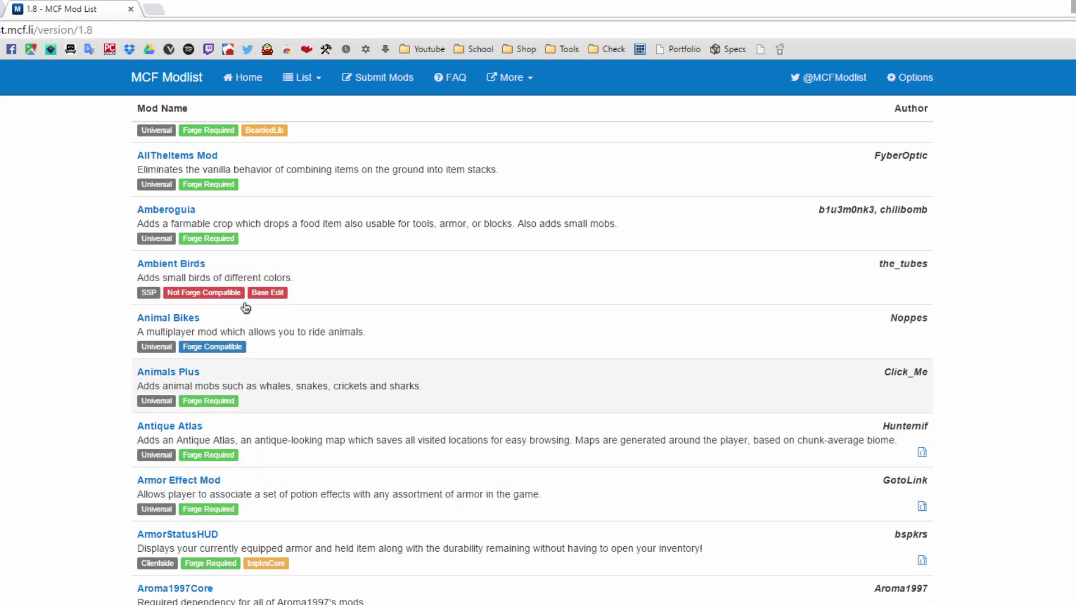
pyautogui.scroll(6, 247, 311)
pyautogui.scroll(-2, 314, 355)
pyautogui.scroll(-4, 313, 356)
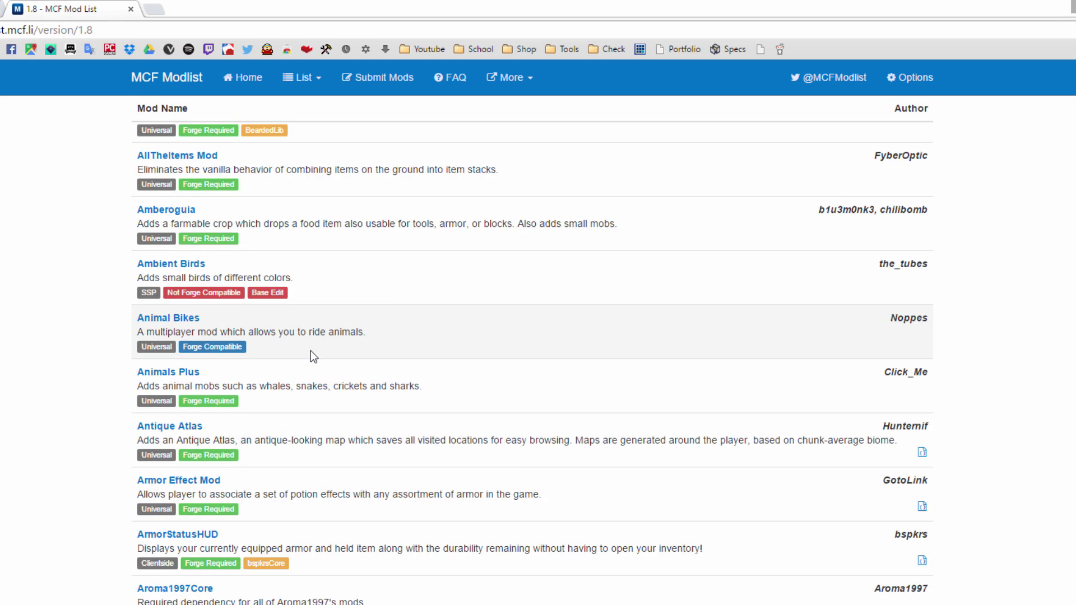
pyautogui.moveTo(185, 296)
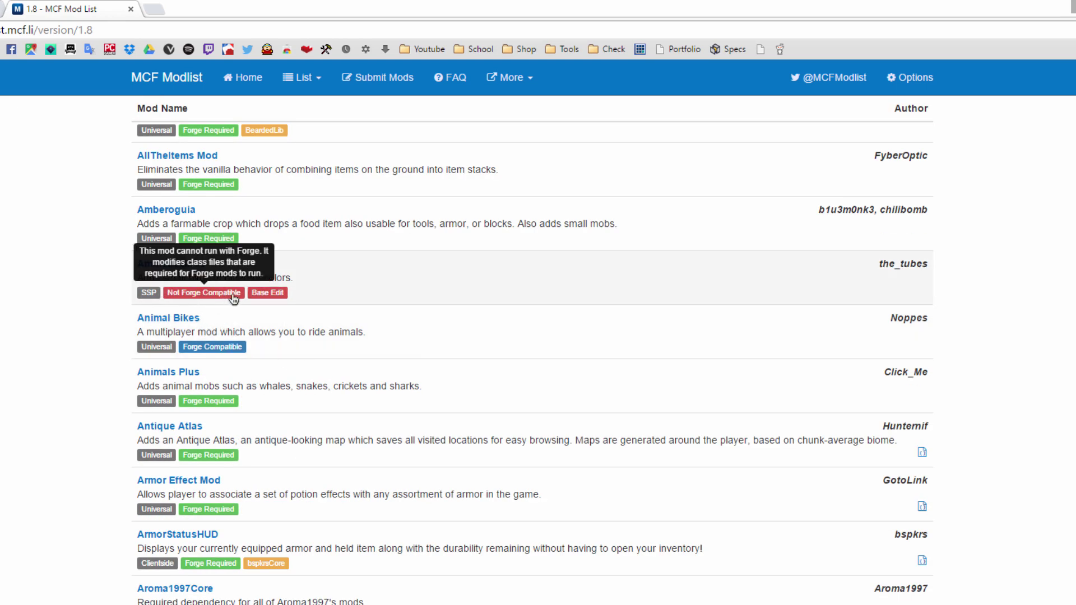
pyautogui.scroll(-2, 231, 300)
pyautogui.scroll(-3, 325, 393)
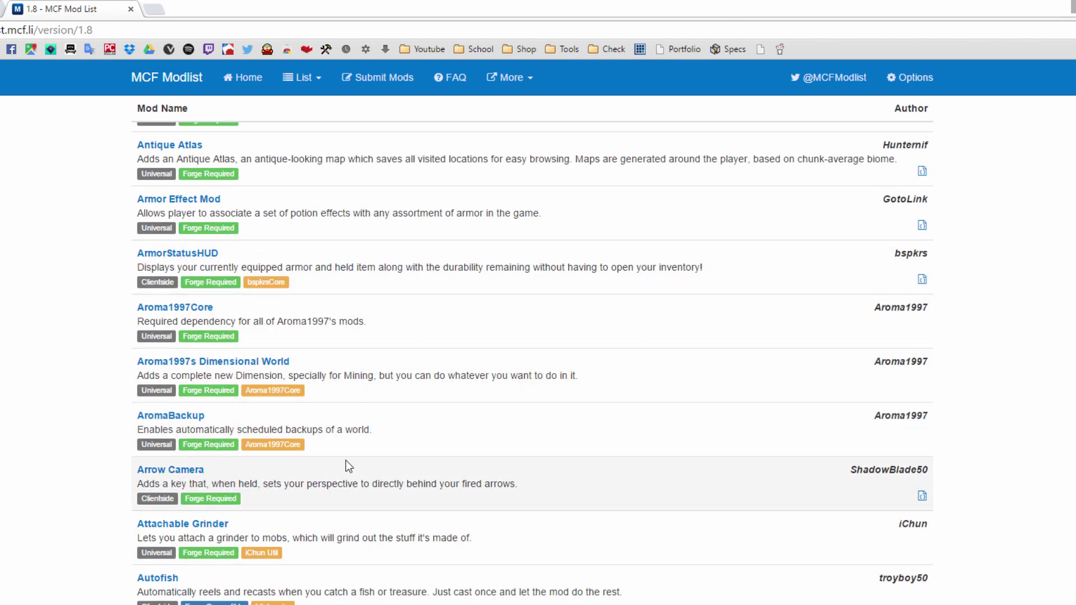
pyautogui.scroll(-2, 345, 460)
pyautogui.press('Home')
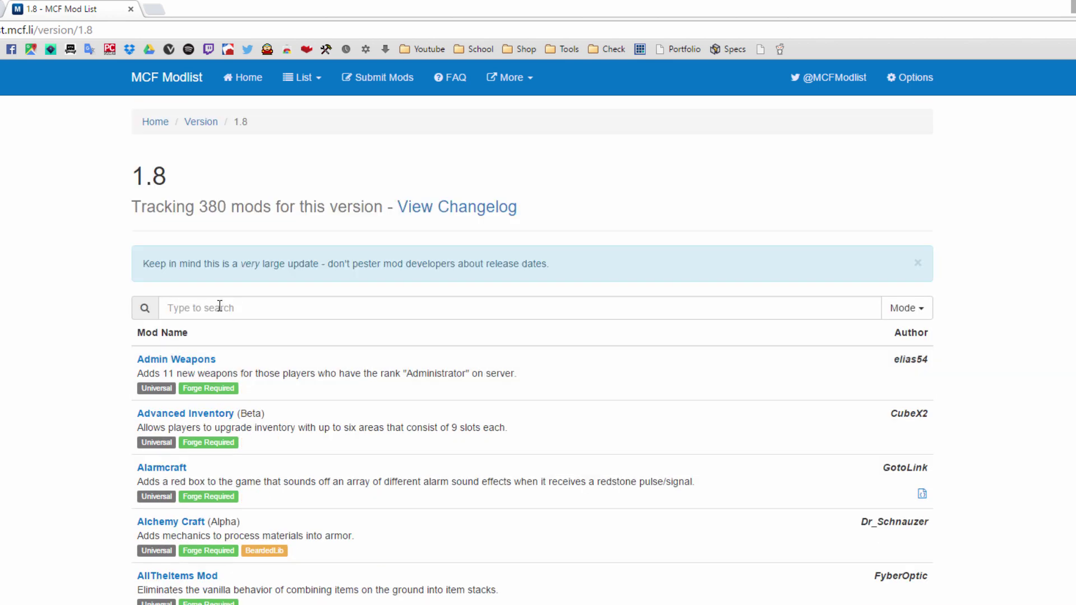
pyautogui.scroll(-4, 174, 457)
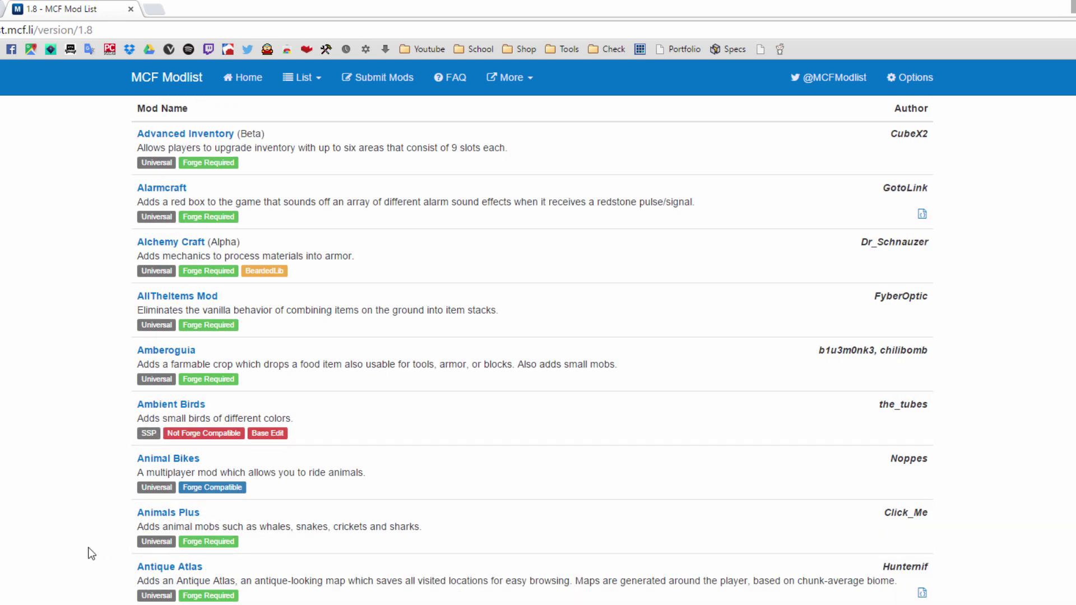
pyautogui.scroll(5, 314, 263)
# Filter the 1.8 Modlist for 'furnit', open MrCrayfish's Furniture Mod thread, and reach its downloads
pyautogui.click(210, 304)
pyautogui.write('furniture')
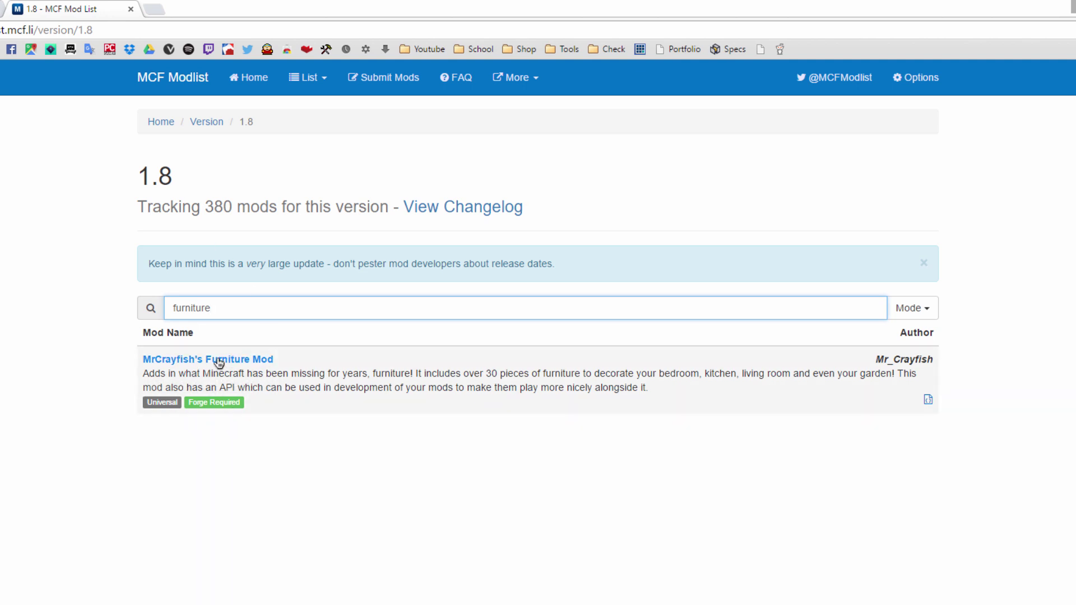
pyautogui.click(249, 361)
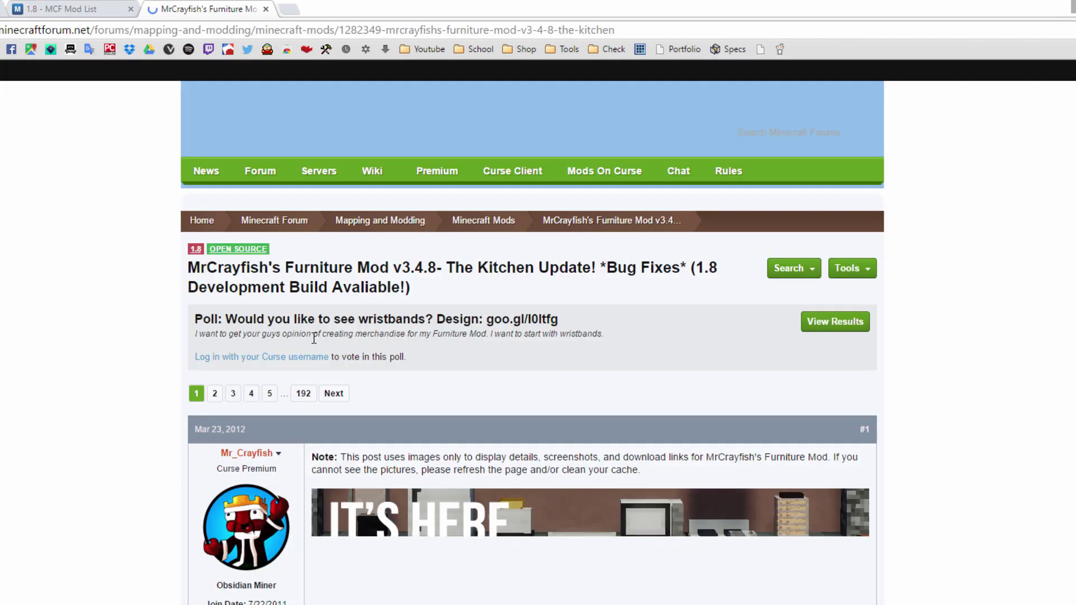
pyautogui.scroll(-3, 268, 348)
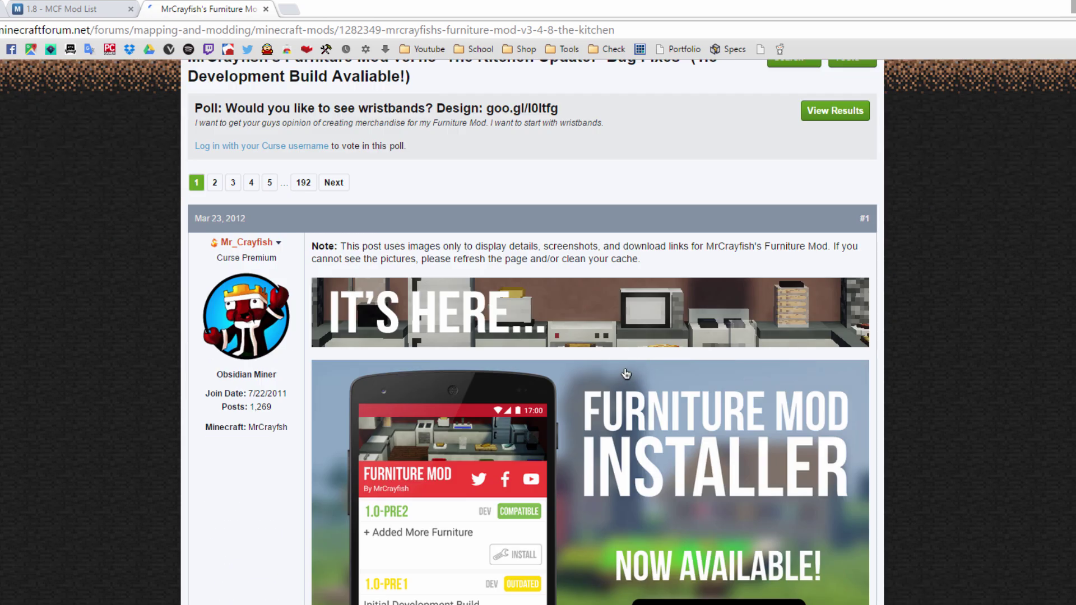
pyautogui.scroll(-10, 626, 374)
pyautogui.scroll(-15, 638, 375)
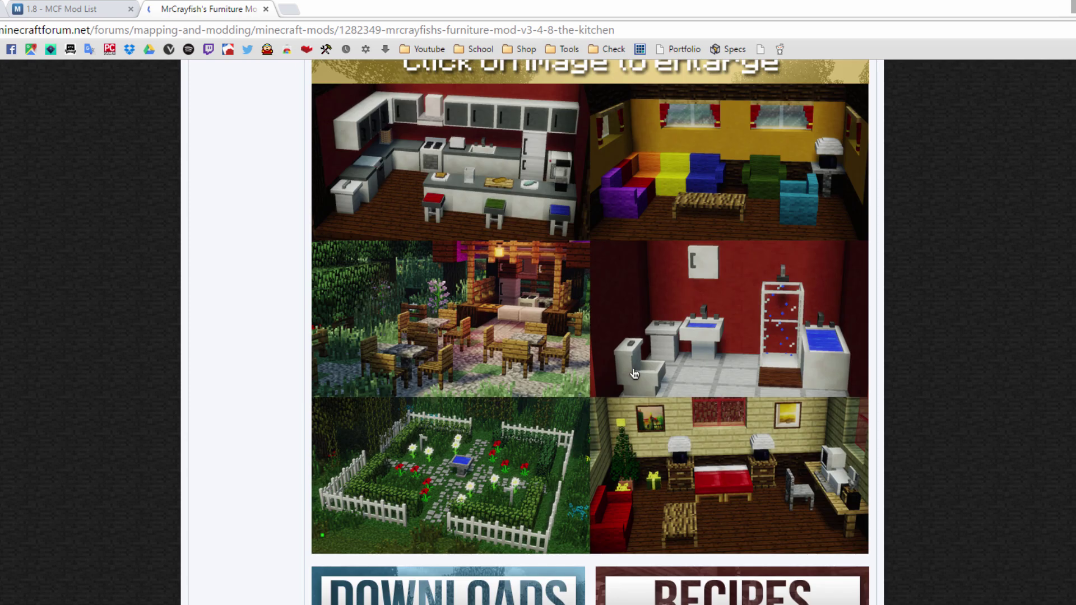
pyautogui.scroll(-2, 634, 373)
pyautogui.scroll(-1, 470, 437)
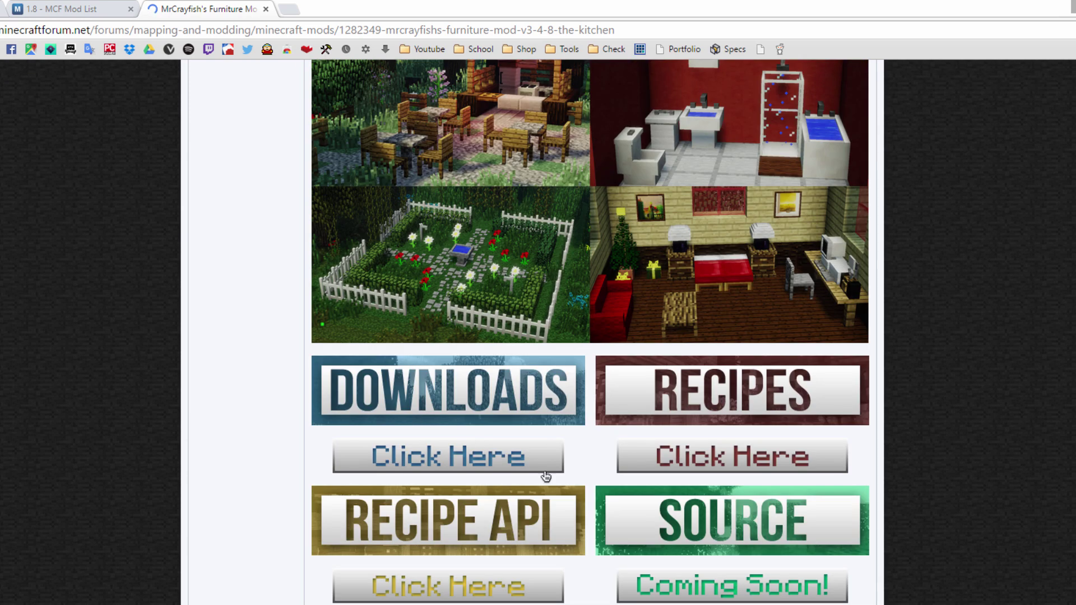
# Follow the thread's downloads link to mrcrayfish.com and go to its Downloads section
pyautogui.click(473, 458)
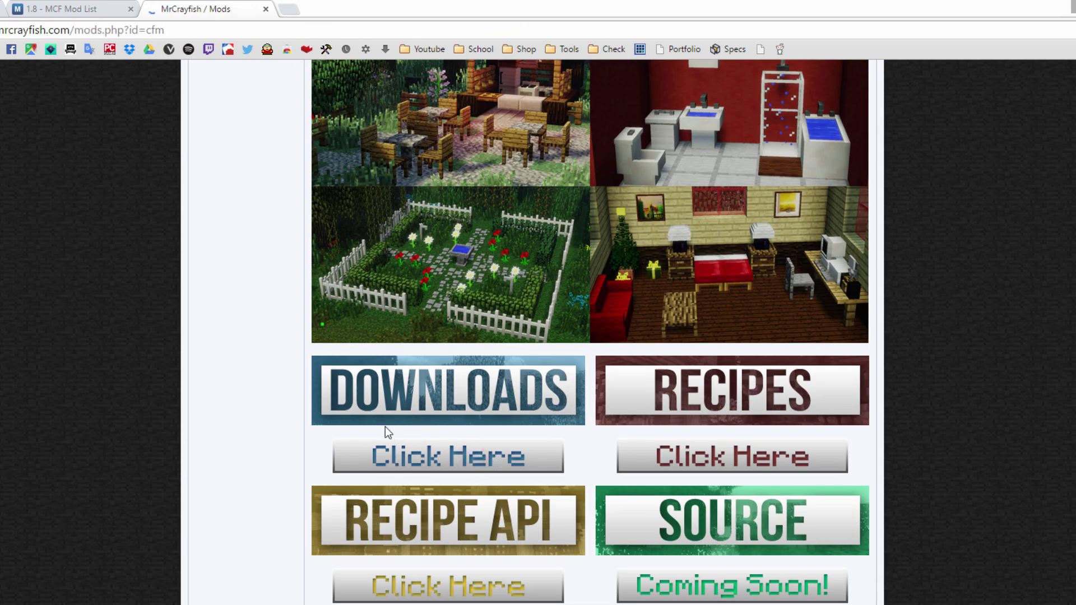
pyautogui.scroll(-3, 353, 401)
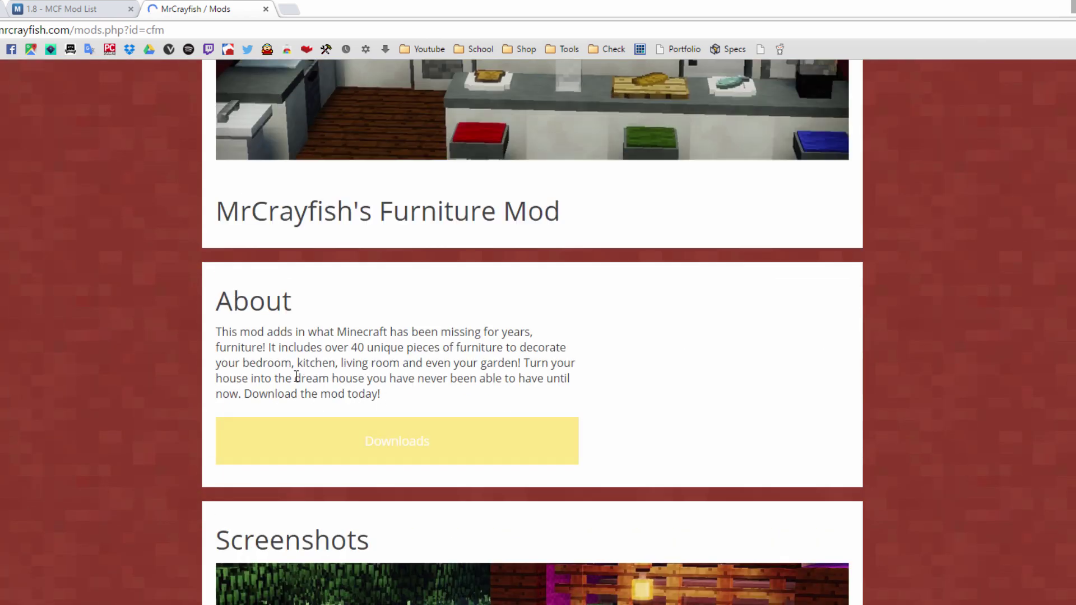
pyautogui.scroll(-3, 587, 401)
pyautogui.scroll(7, 535, 385)
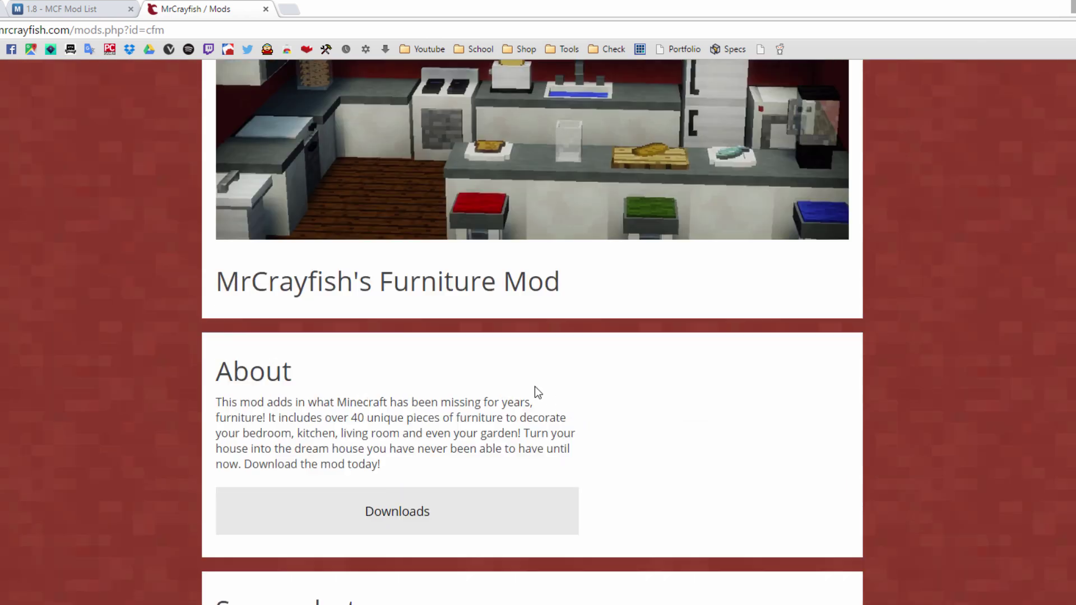
pyautogui.scroll(-3, 535, 385)
pyautogui.click(407, 512)
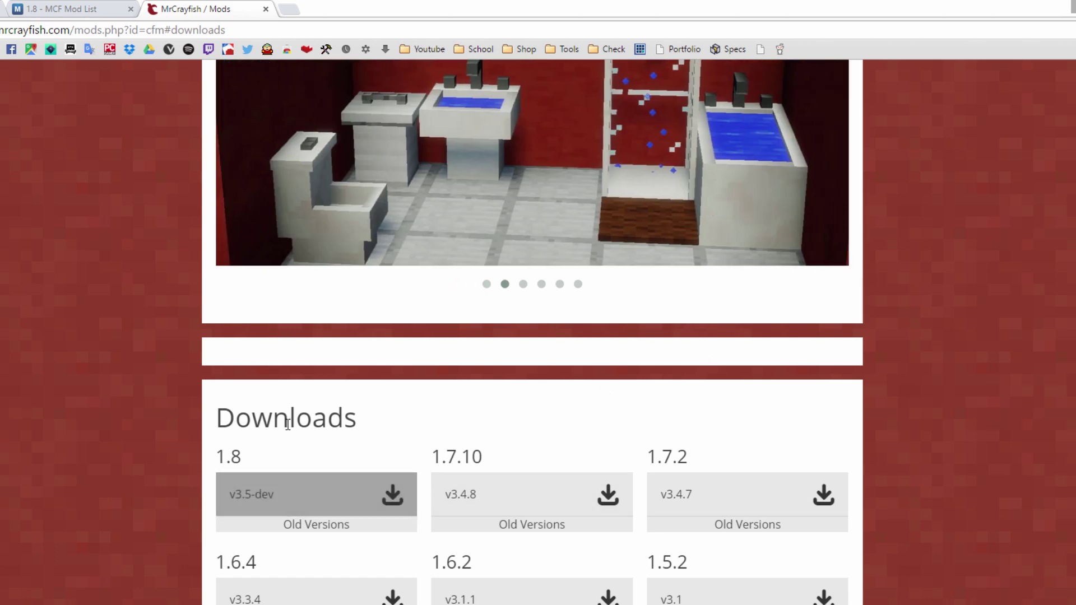
# Choose the 1.8 v3.5-dev Furniture Mod download
pyautogui.moveTo(262, 458); pyautogui.dragTo(216, 458)
pyautogui.click(261, 448)
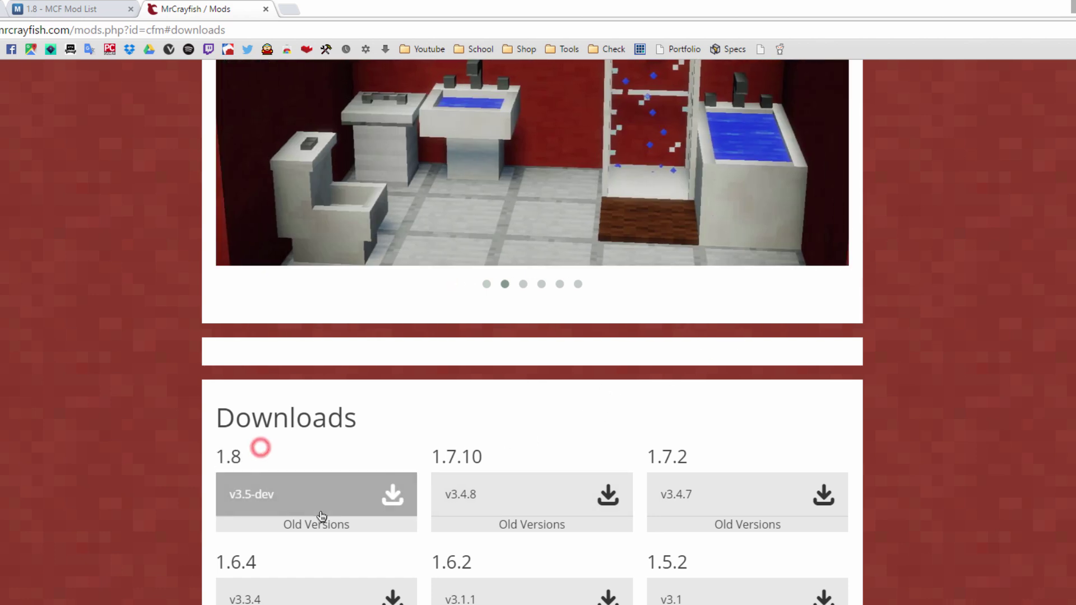
pyautogui.doubleClick(279, 458)
pyautogui.click(296, 436)
pyautogui.click(301, 492)
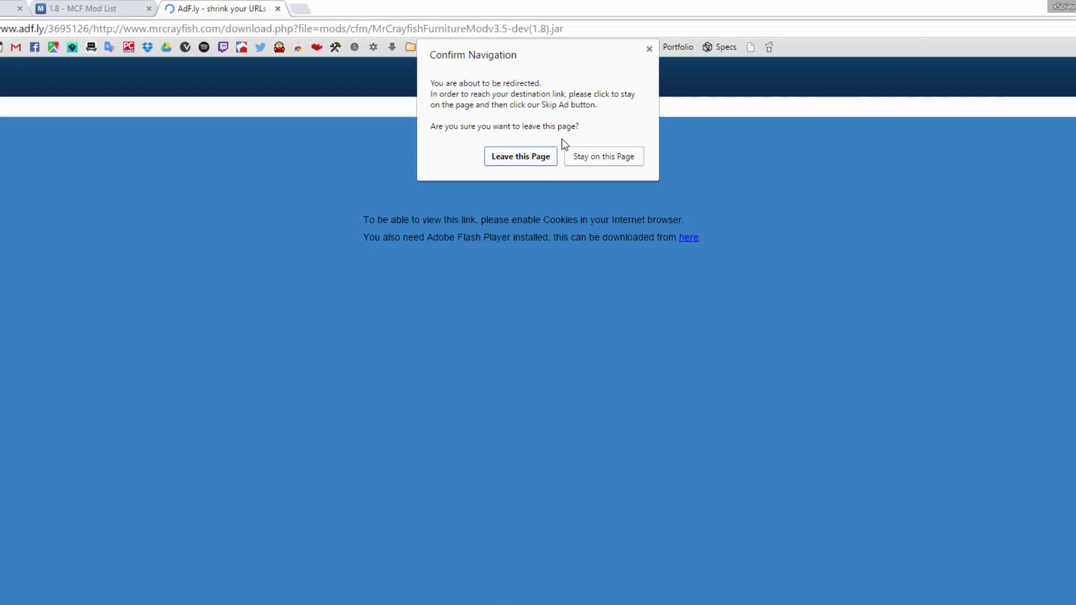
# Stay on and reload the adf.ly page, then skip the ad to reach the jar's Save As dialog
pyautogui.click(584, 154)
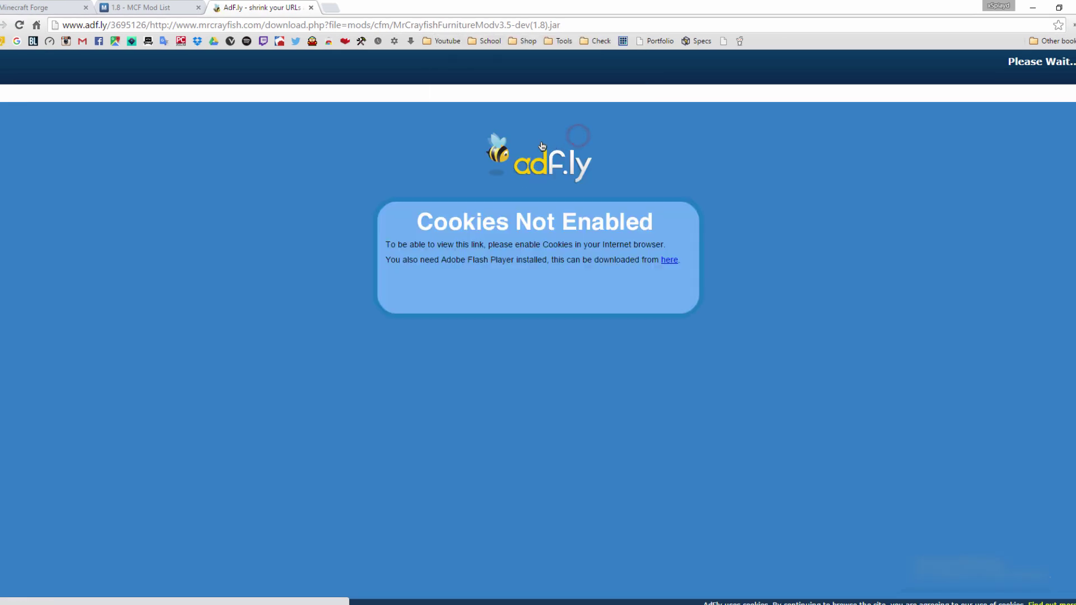
pyautogui.click(19, 25)
pyautogui.click(534, 136)
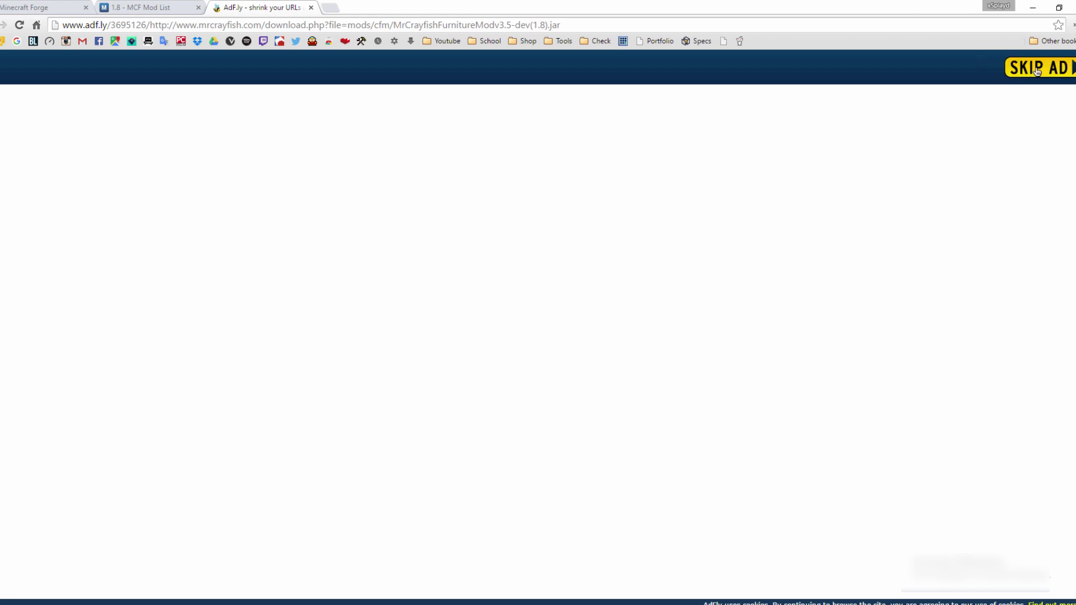
pyautogui.click(1031, 66)
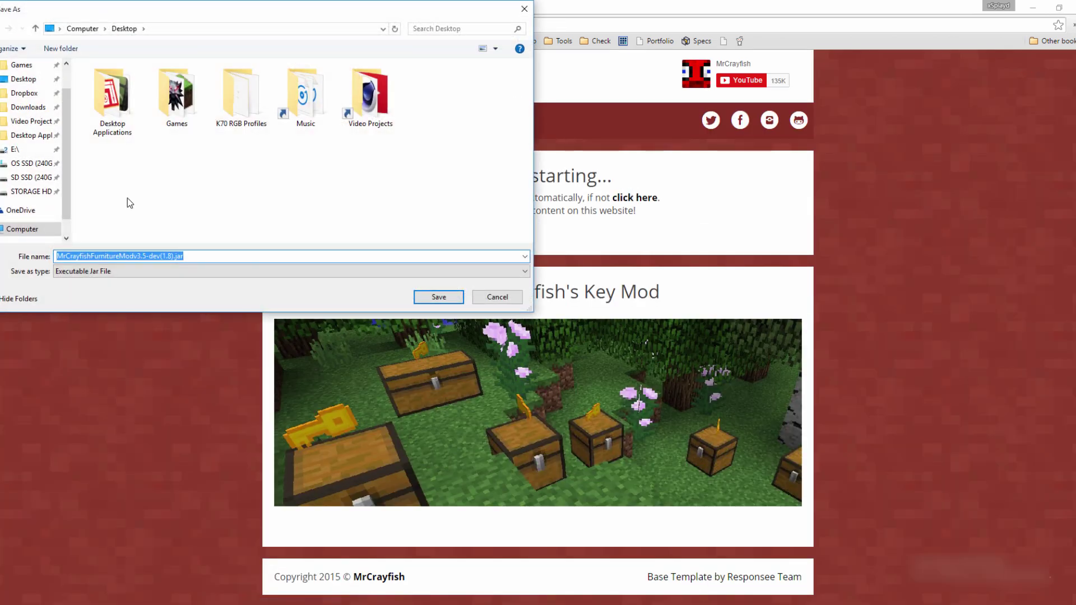
pyautogui.moveTo(62, 17); pyautogui.dragTo(116, 110)
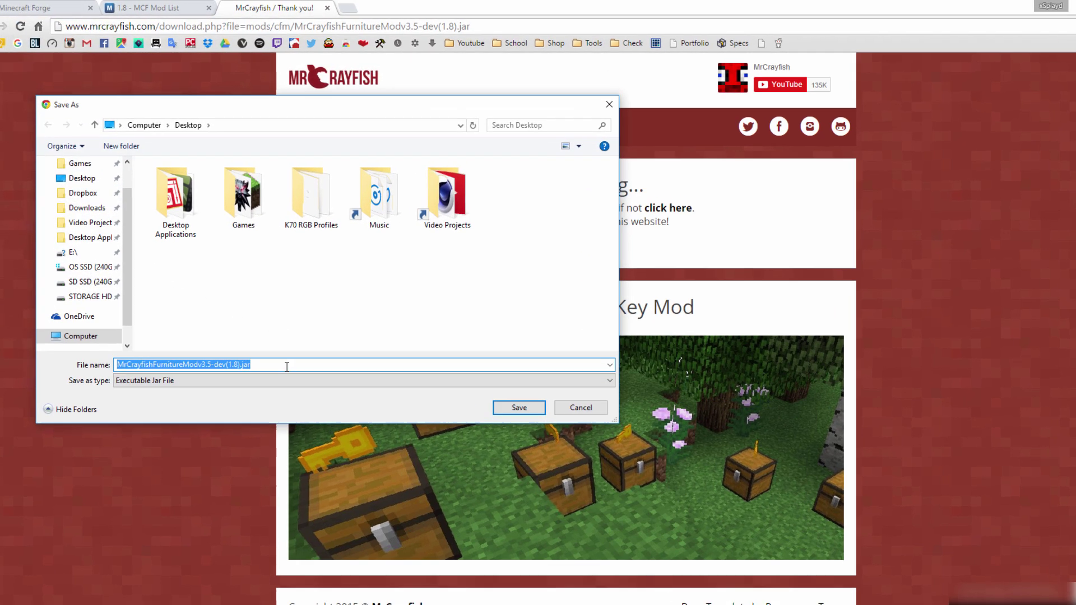
pyautogui.moveTo(240, 346); pyautogui.dragTo(229, 347)
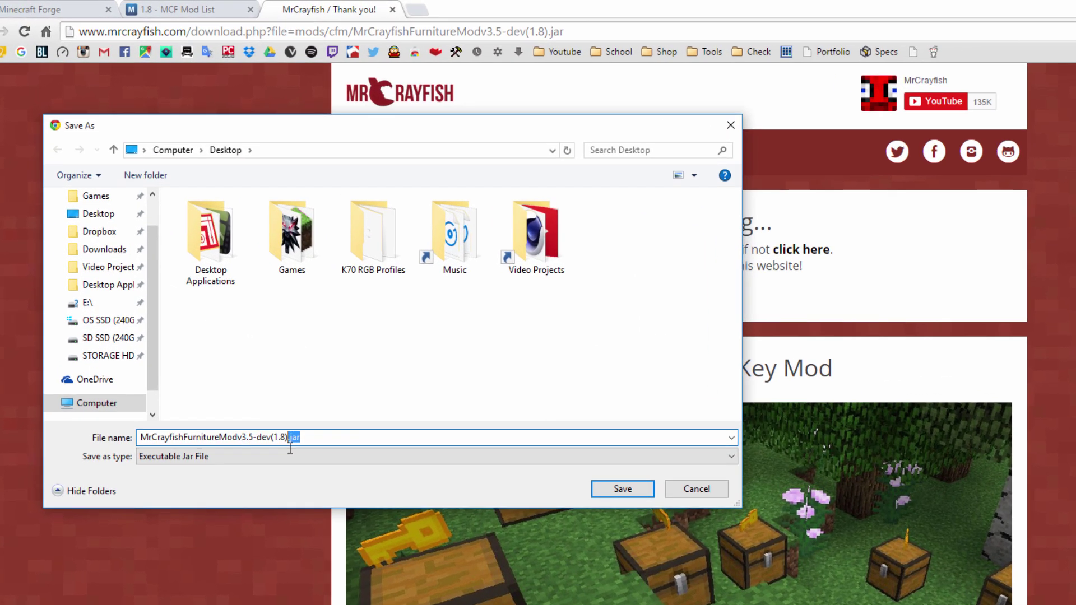
pyautogui.moveTo(298, 443); pyautogui.dragTo(114, 442)
pyautogui.click(324, 437)
pyautogui.click(338, 435)
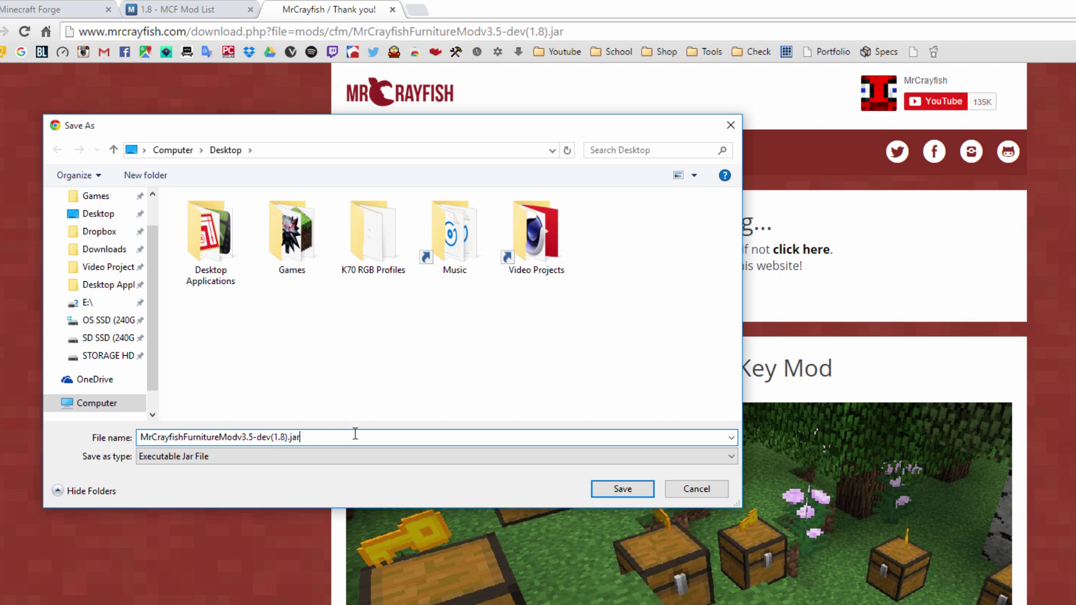